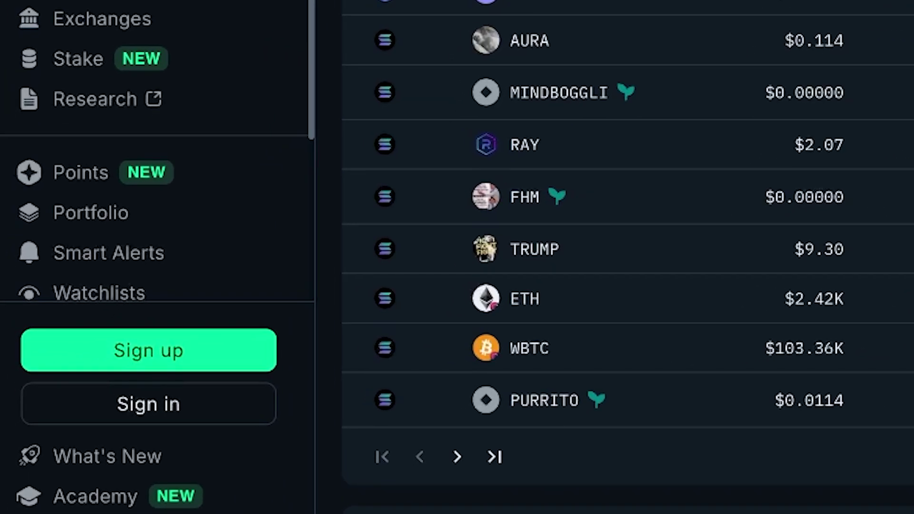
# - Compare the six-month and monthly plan prices, then sign up free using a MetaMask wallet
pyautogui.click(100, 343)
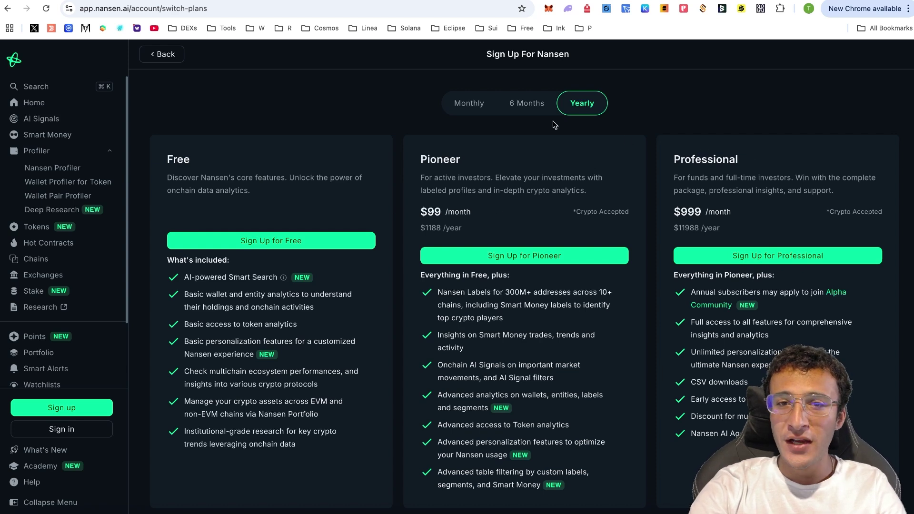
pyautogui.click(542, 109)
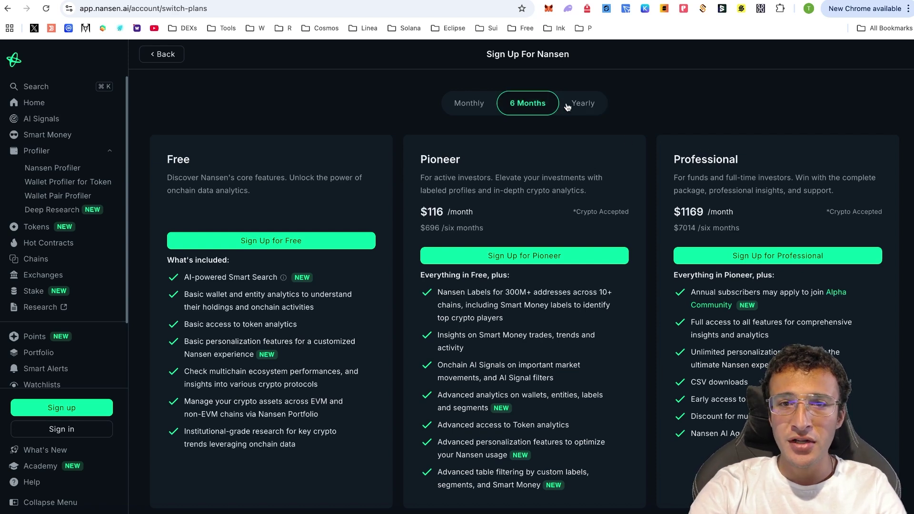
pyautogui.click(471, 109)
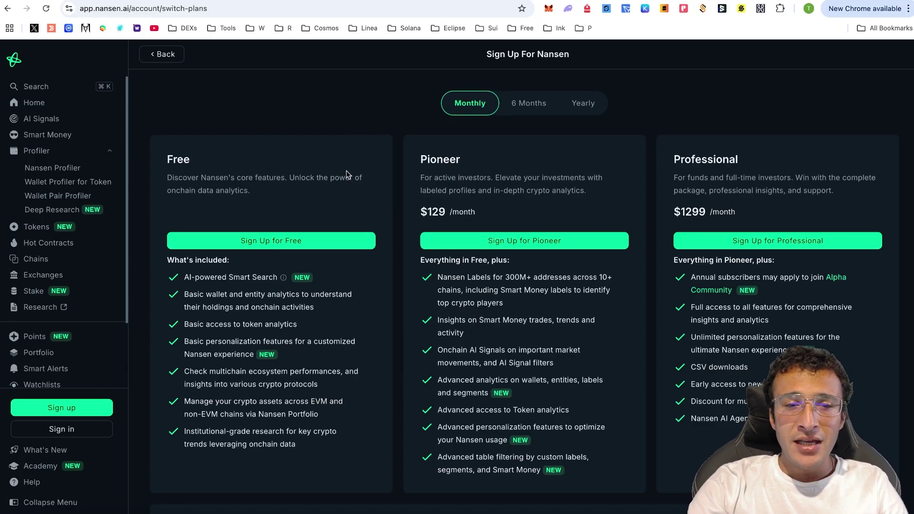
pyautogui.click(290, 241)
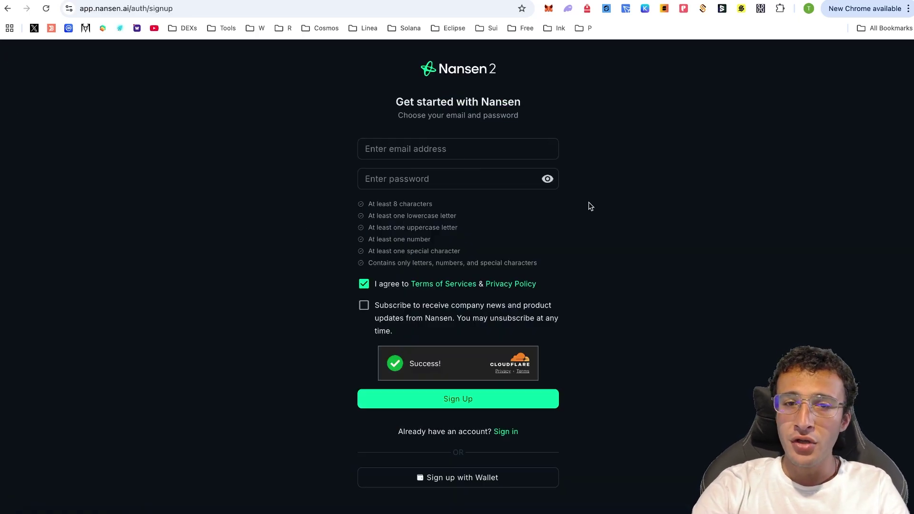
pyautogui.click(513, 472)
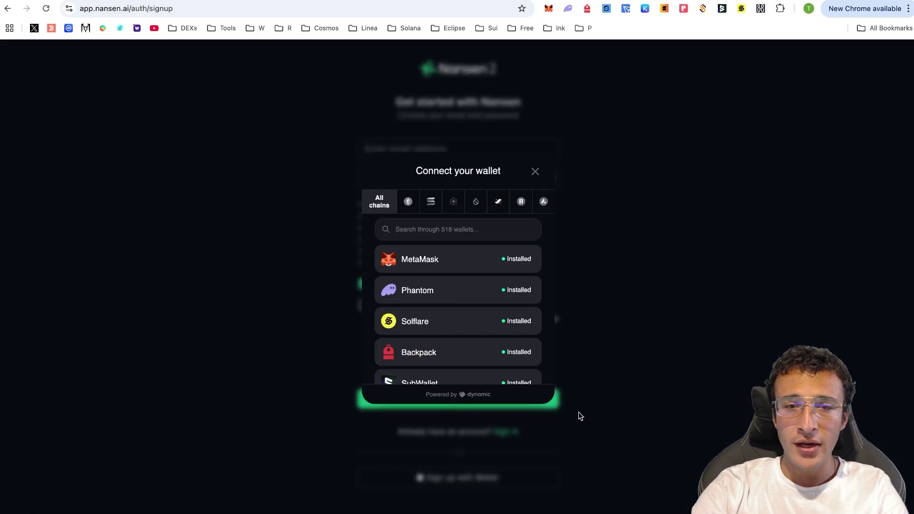
pyautogui.click(496, 267)
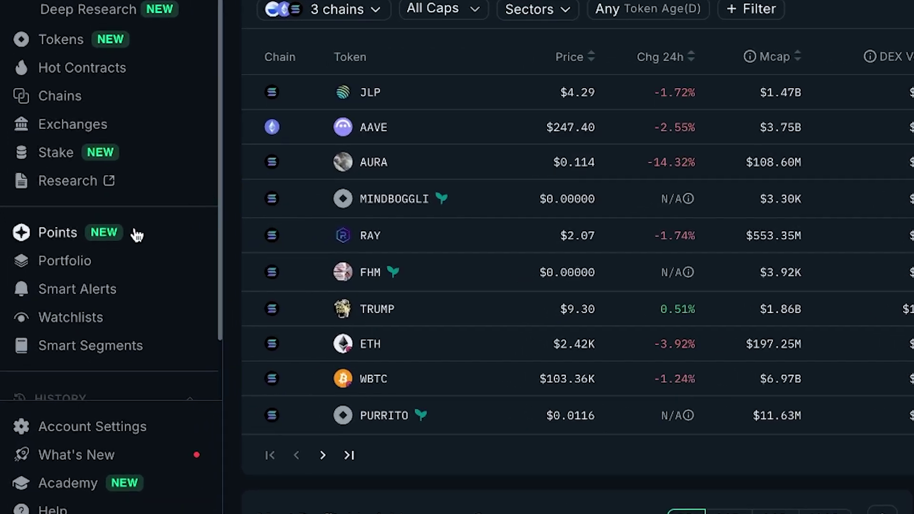
# - Activate Nansen Points before the September 30 deadline, earning the first 20 NXP
pyautogui.click(57, 240)
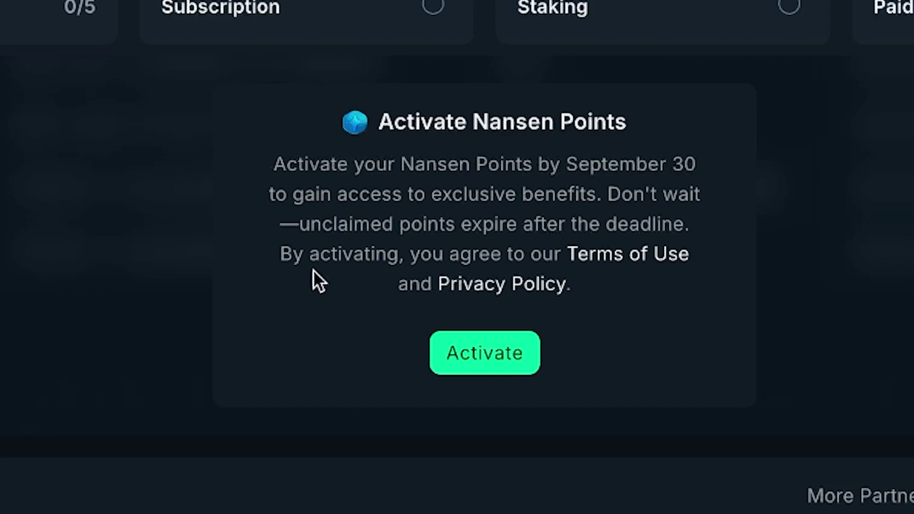
pyautogui.moveTo(562, 158); pyautogui.dragTo(663, 164)
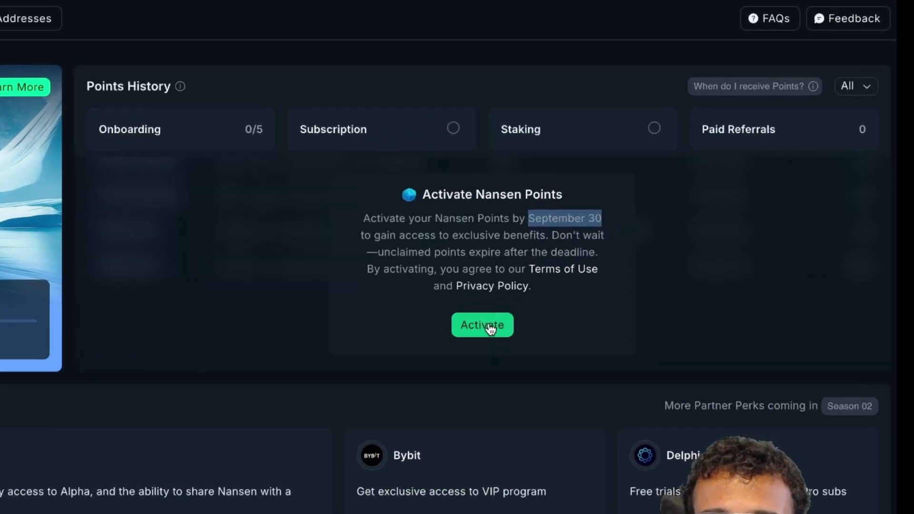
pyautogui.click(625, 268)
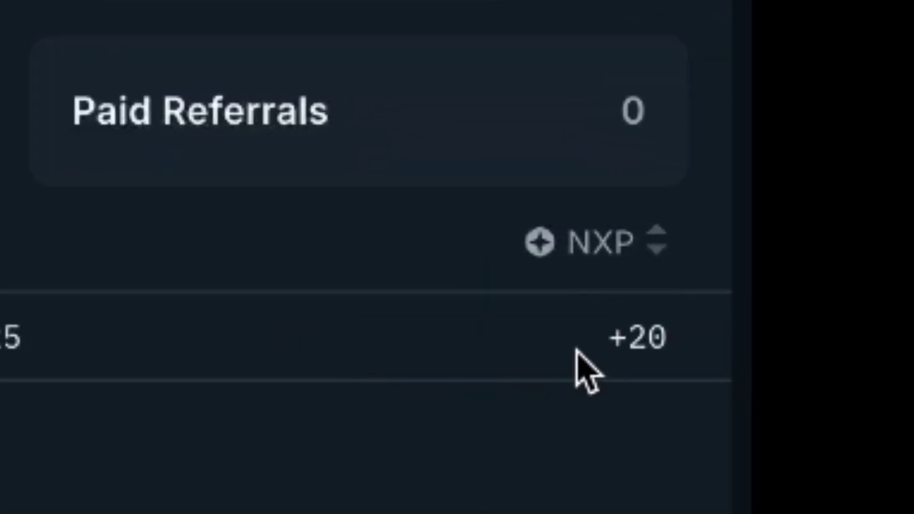
pyautogui.moveTo(576, 357); pyautogui.dragTo(729, 343)
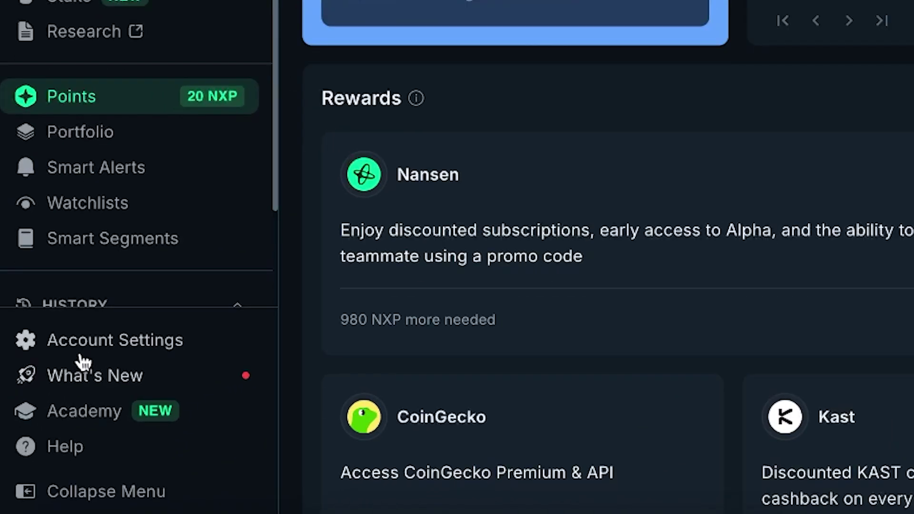
# - Link a Telegram username in Account Settings and dismiss the Quest Complete notice
pyautogui.click(95, 350)
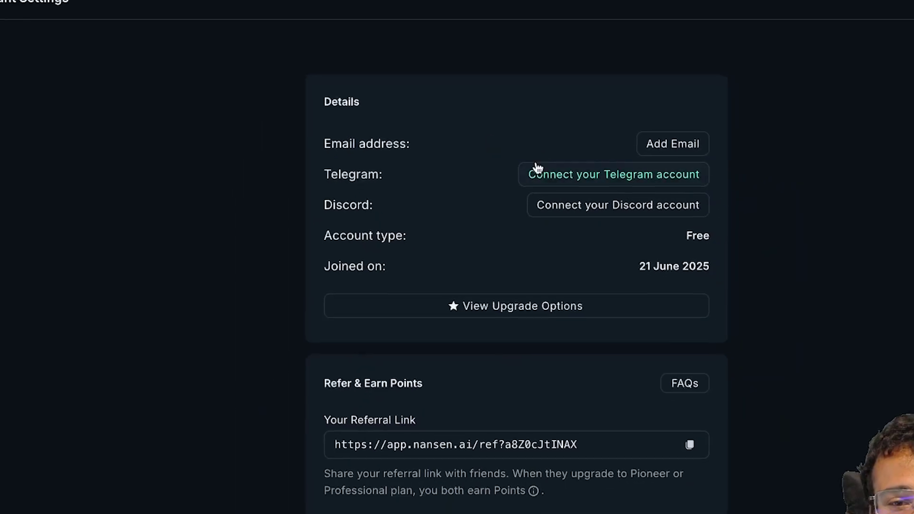
pyautogui.click(537, 170)
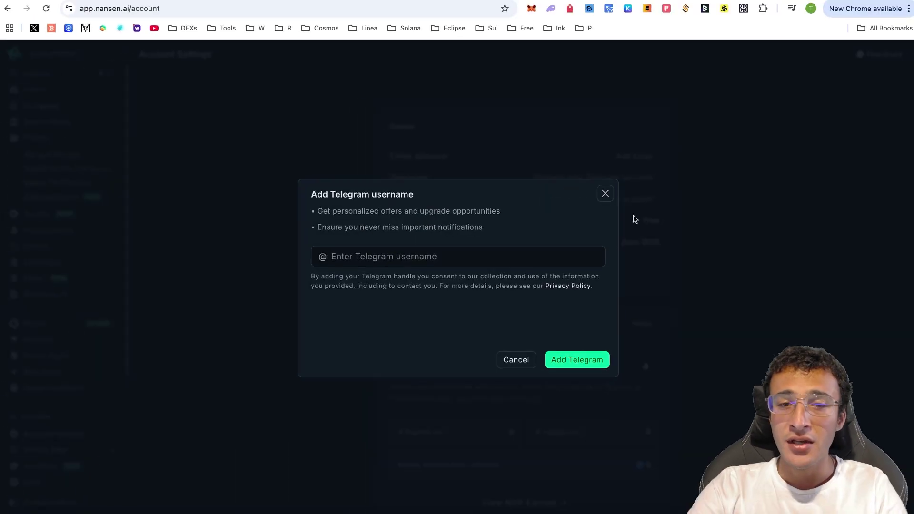
pyautogui.click(531, 259)
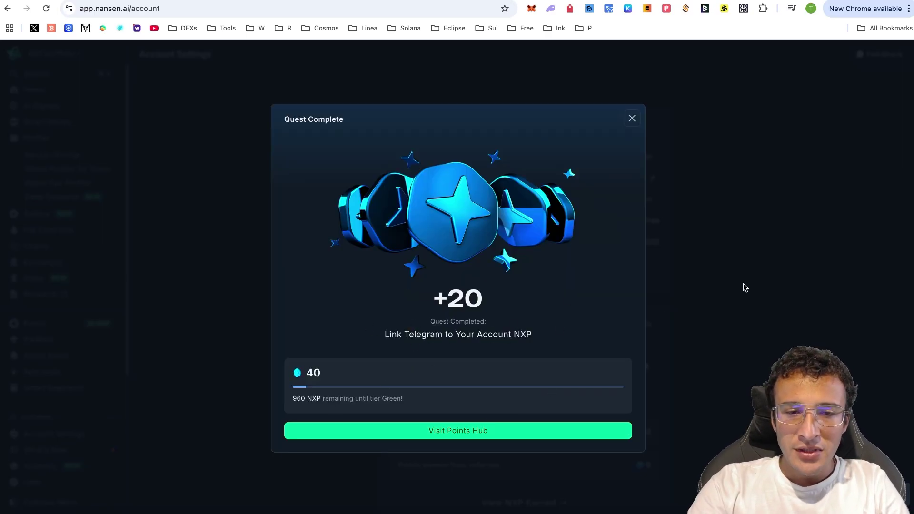
pyautogui.click(781, 291)
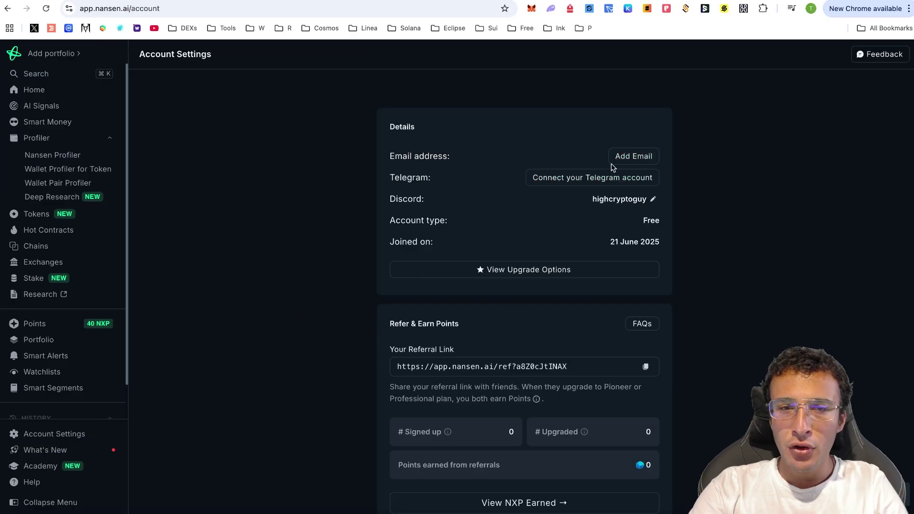
# - Add an email address, opt in to company news, and submit it for verification
pyautogui.click(645, 156)
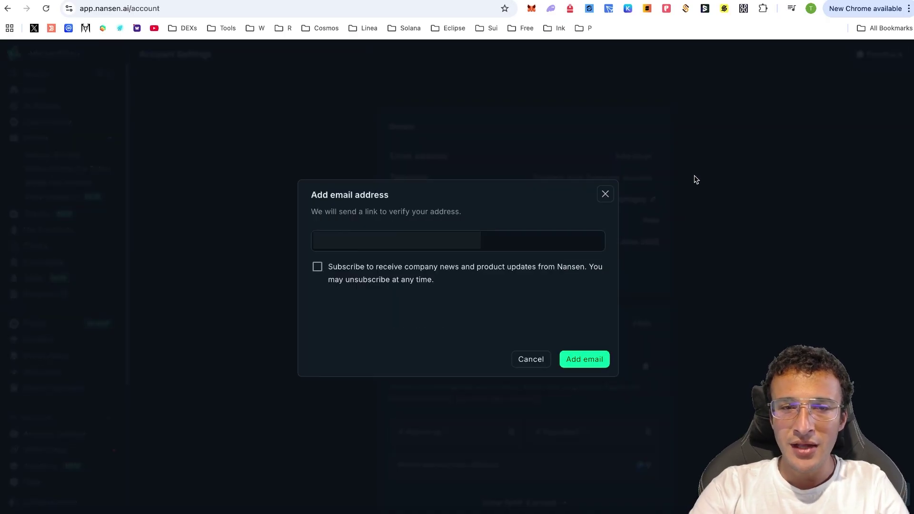
pyautogui.click(532, 269)
pyautogui.click(580, 357)
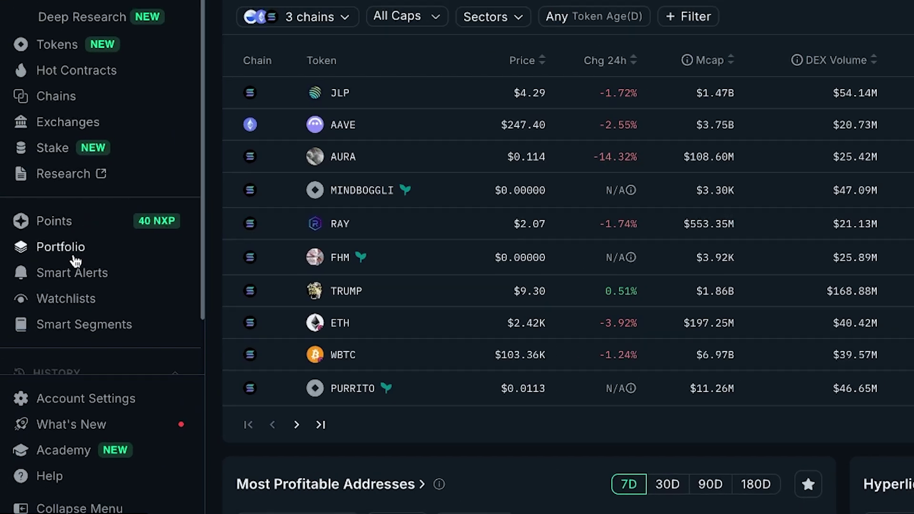
# - Create My Portfolio from the pasted wallet address, earning 20 more NXP
pyautogui.click(74, 256)
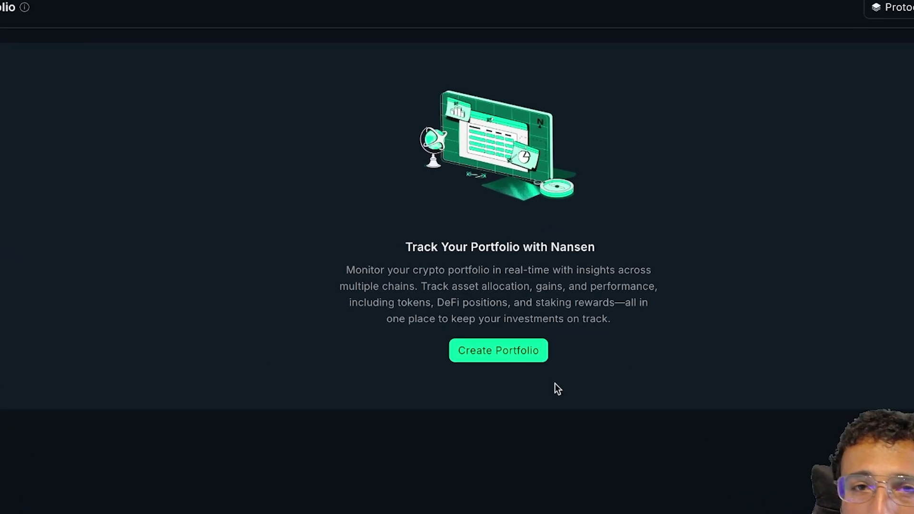
pyautogui.click(489, 425)
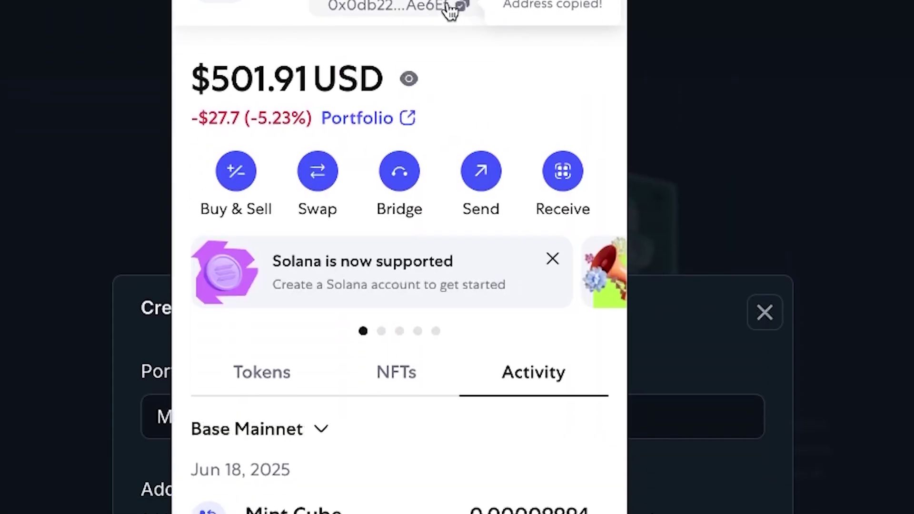
pyautogui.click(447, 357)
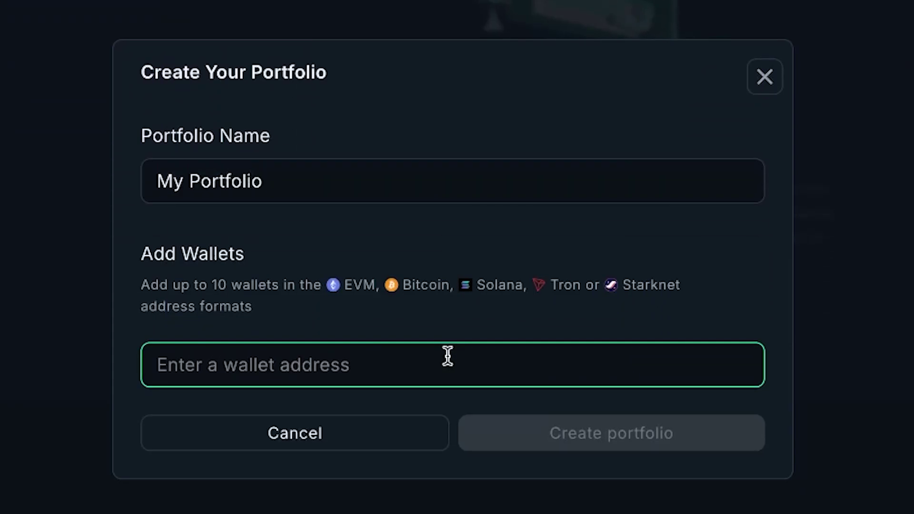
pyautogui.hotkey('ctrl', 'v')
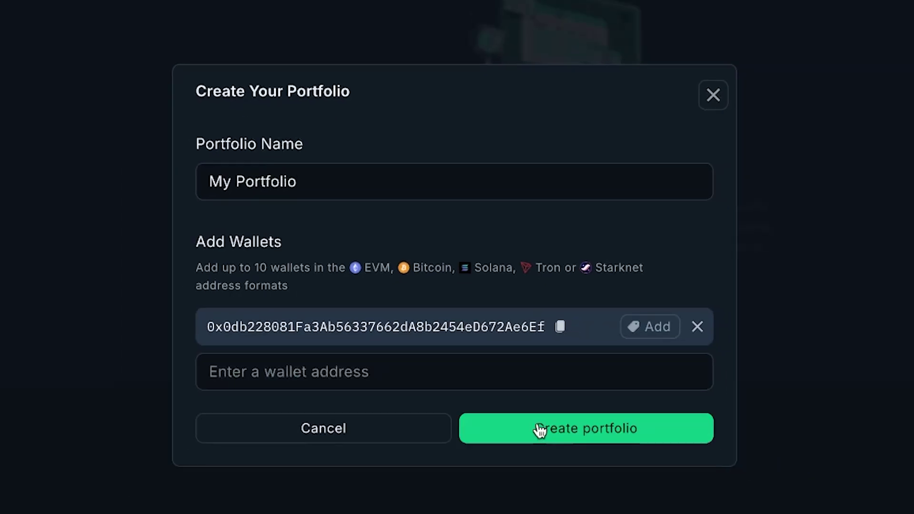
pyautogui.click(539, 400)
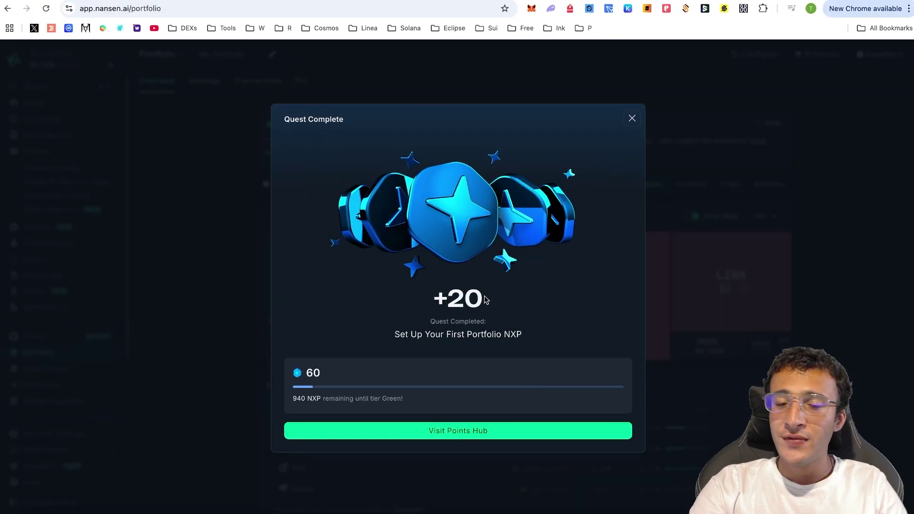
pyautogui.moveTo(395, 344); pyautogui.dragTo(494, 347)
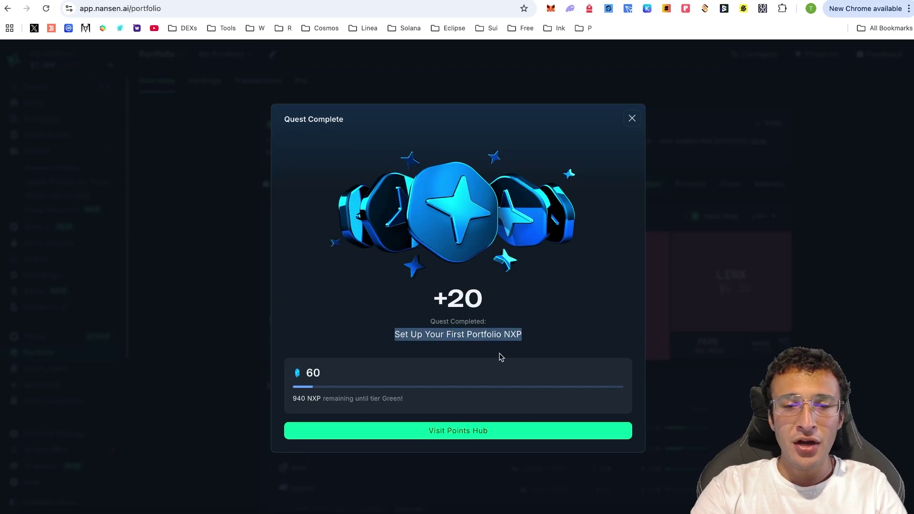
# - Dismiss the quest notice and, from Smart Alerts, view the $1188 yearly Pioneer checkout
pyautogui.click(454, 472)
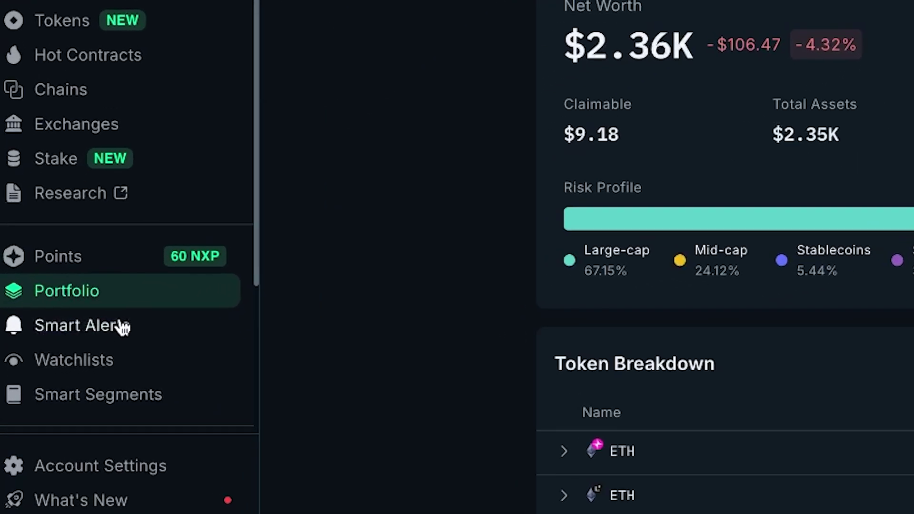
pyautogui.click(94, 348)
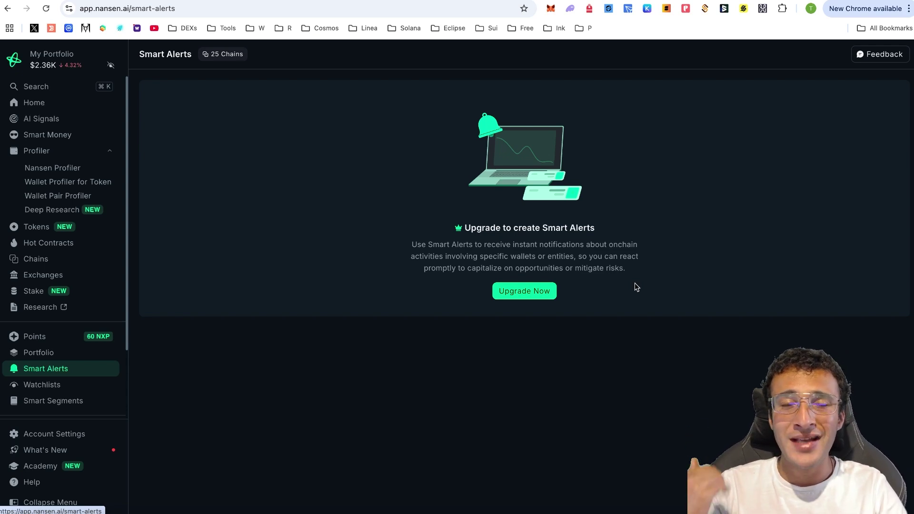
pyautogui.click(540, 293)
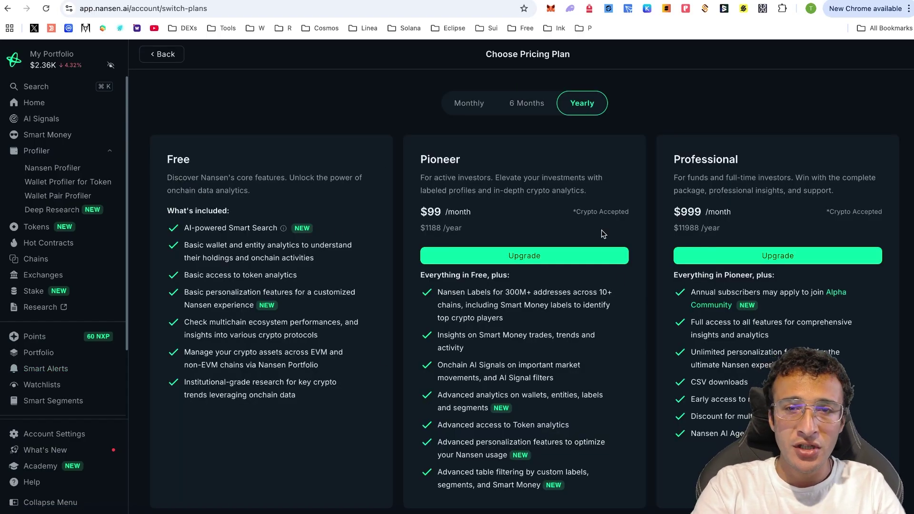
pyautogui.click(542, 255)
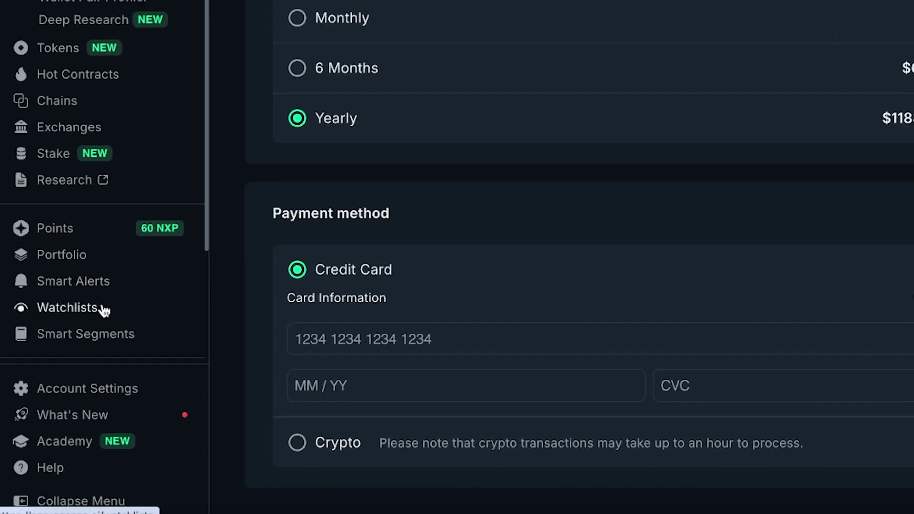
# - Add the pranksy.eth wallet ($424,757) to the watchlist and dismiss the quest reward
pyautogui.click(77, 361)
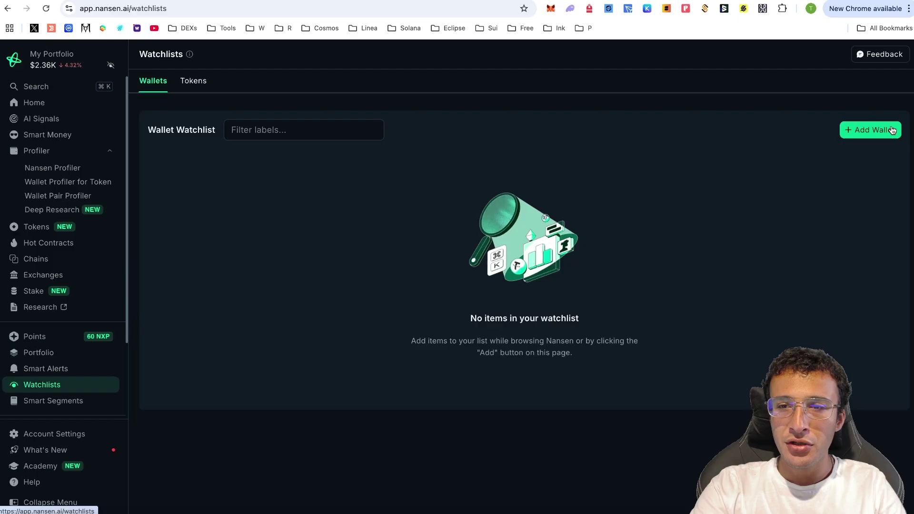
pyautogui.click(872, 129)
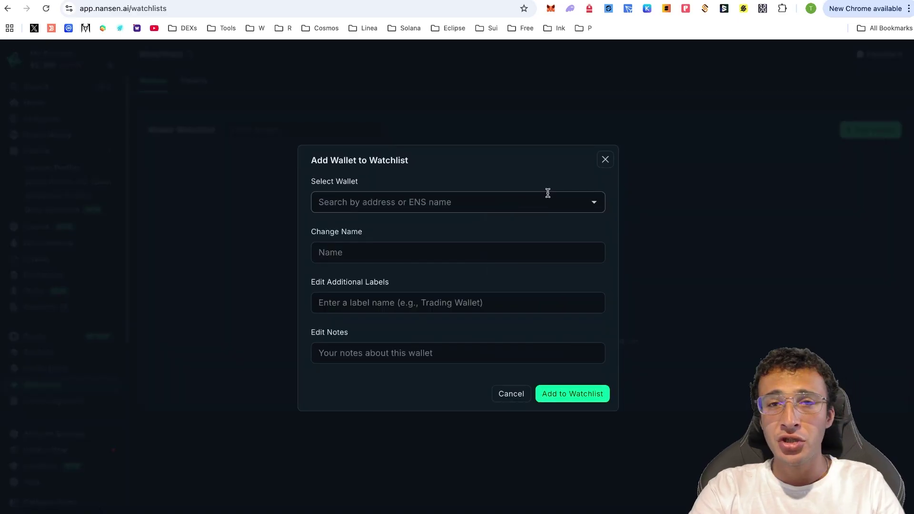
pyautogui.click(543, 202)
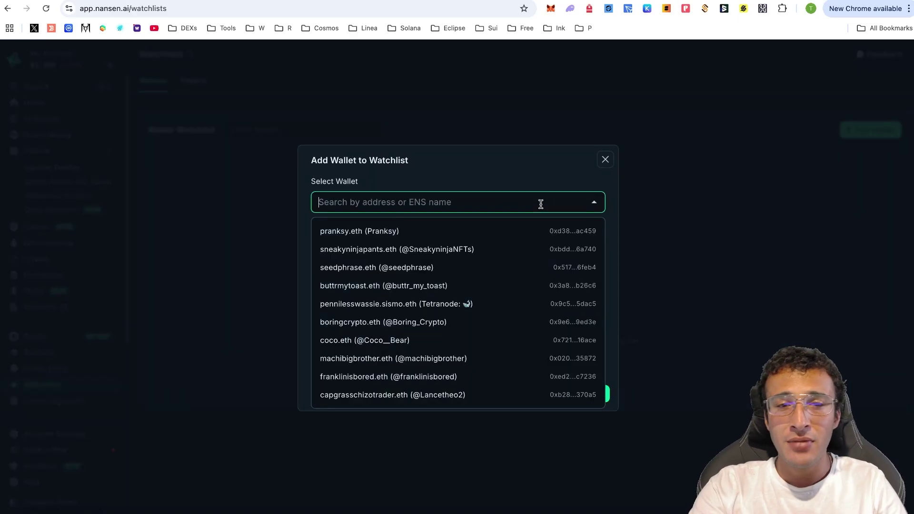
pyautogui.write('vit')
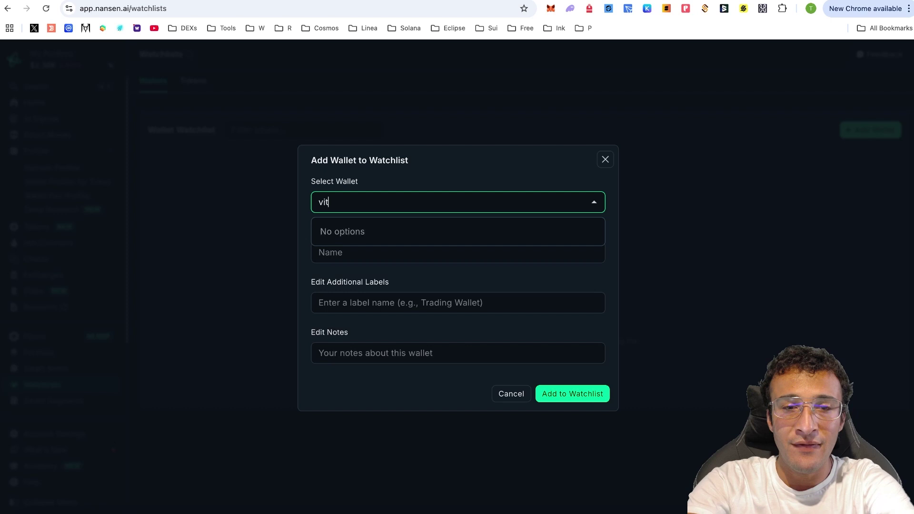
pyautogui.press('BackSpace')
pyautogui.press('BackSpace')
pyautogui.press('BackSpace')
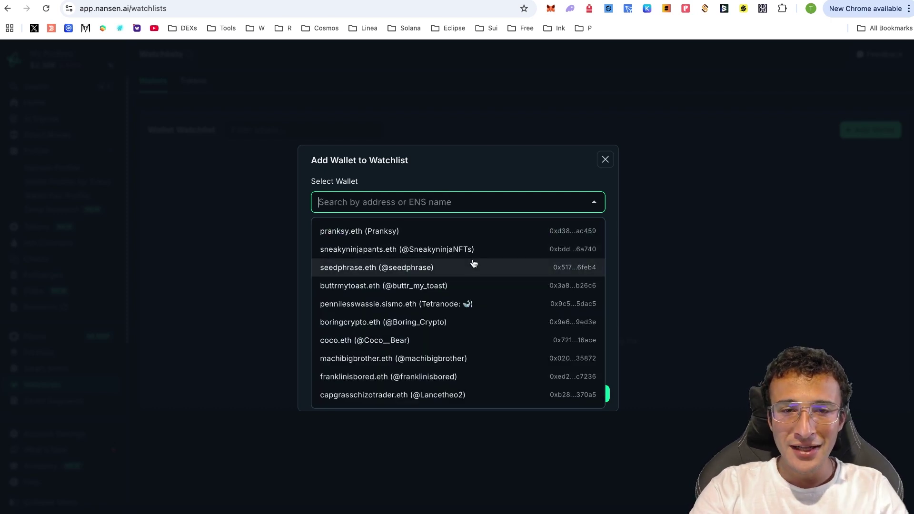
pyautogui.click(406, 236)
pyautogui.click(494, 256)
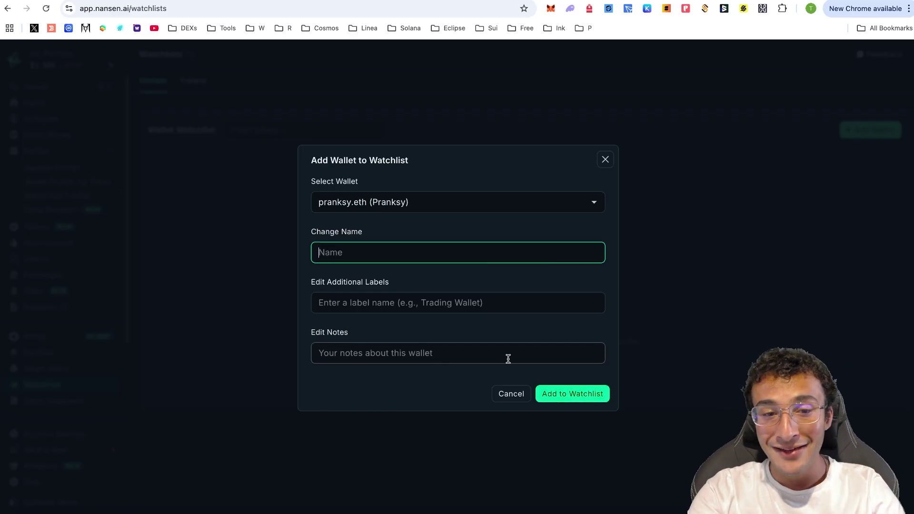
pyautogui.click(581, 398)
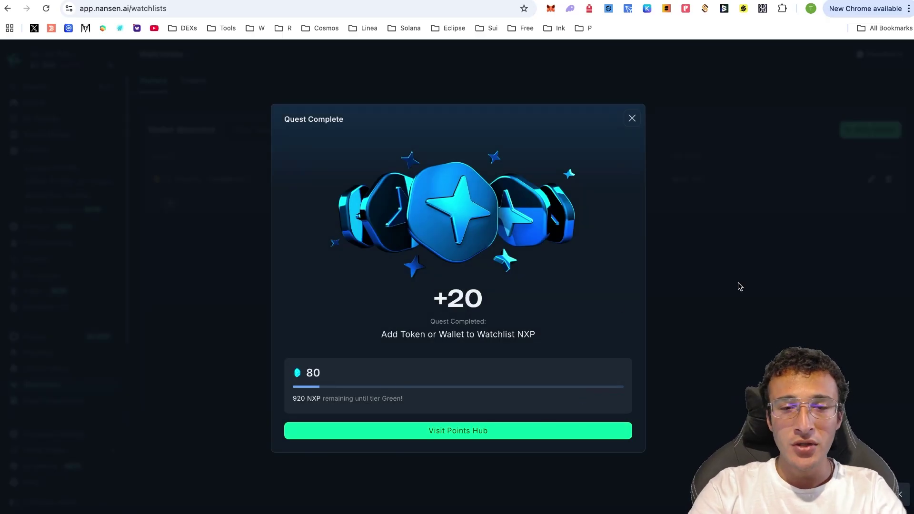
pyautogui.click(700, 276)
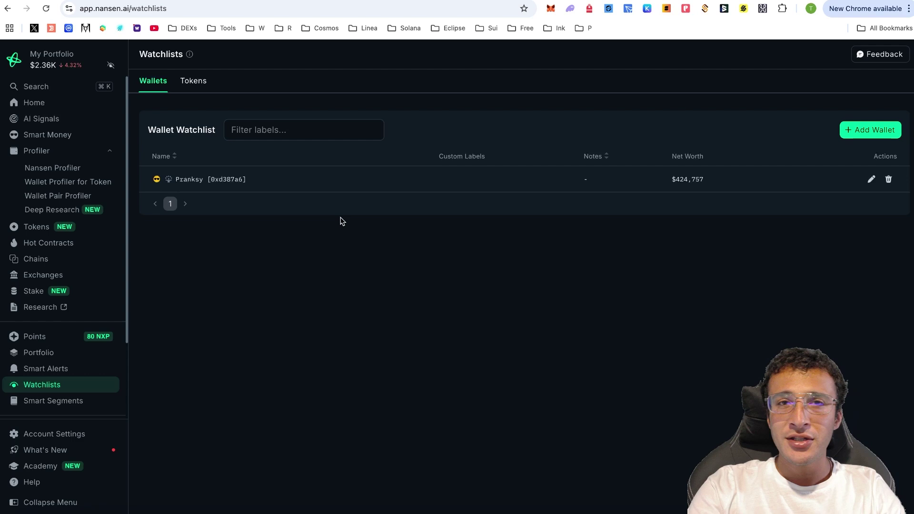
# - Bring up the NXP Quests list from the Points page's Earn More card
pyautogui.click(39, 336)
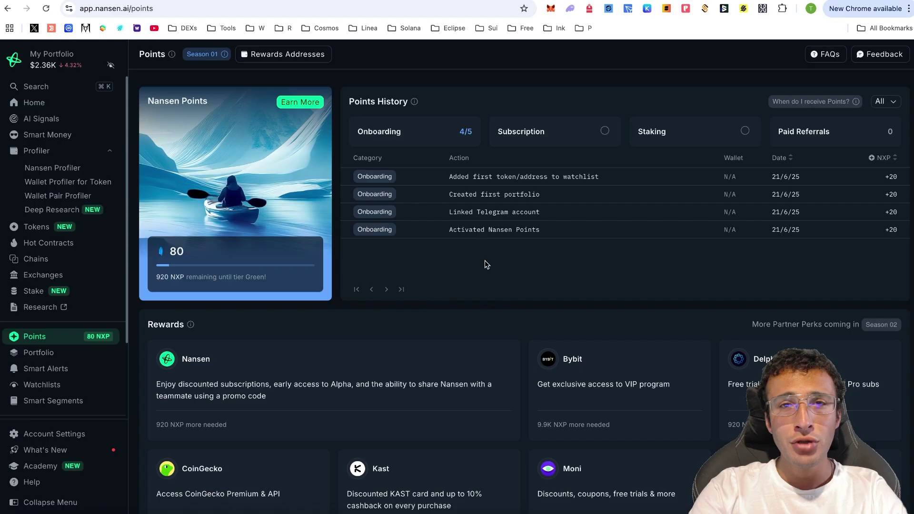
pyautogui.click(293, 104)
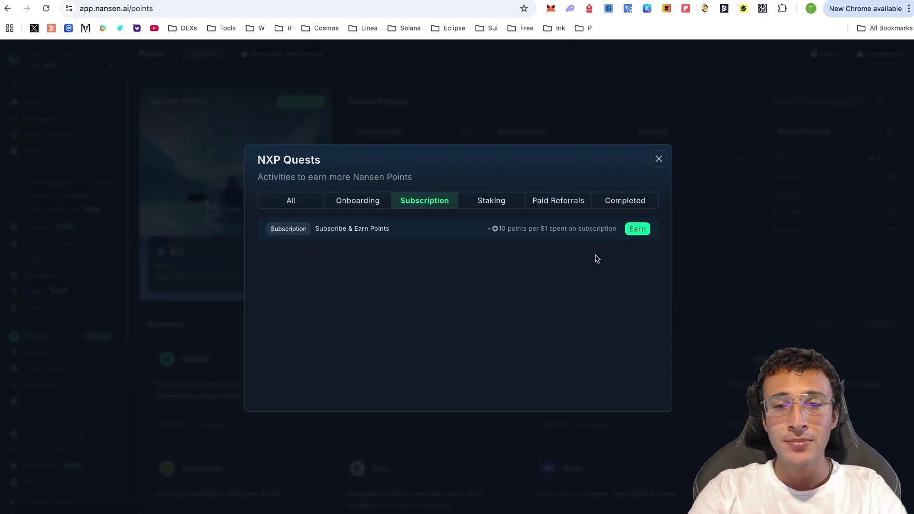
# - Open the Subscribe & Earn plans and highlight the Pioneer and Professional monthly prices
pyautogui.click(511, 227)
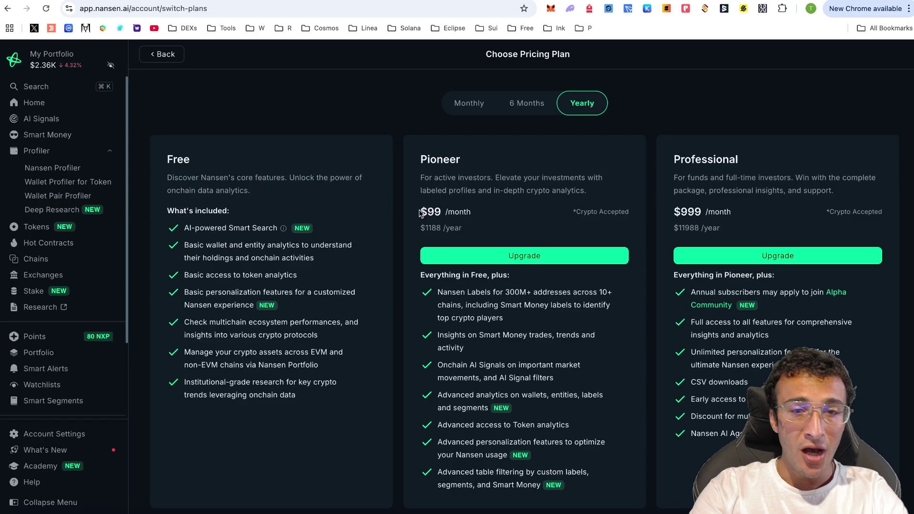
pyautogui.moveTo(420, 212); pyautogui.dragTo(478, 214)
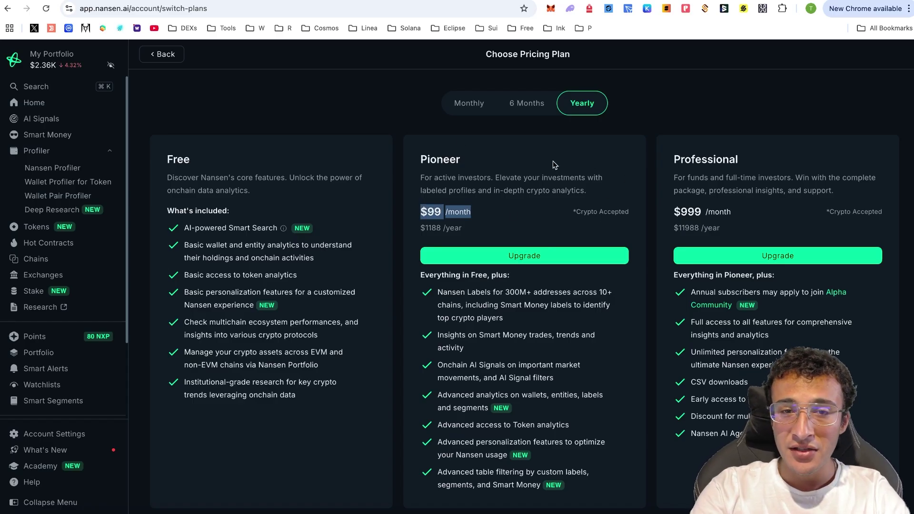
pyautogui.moveTo(674, 208); pyautogui.dragTo(733, 214)
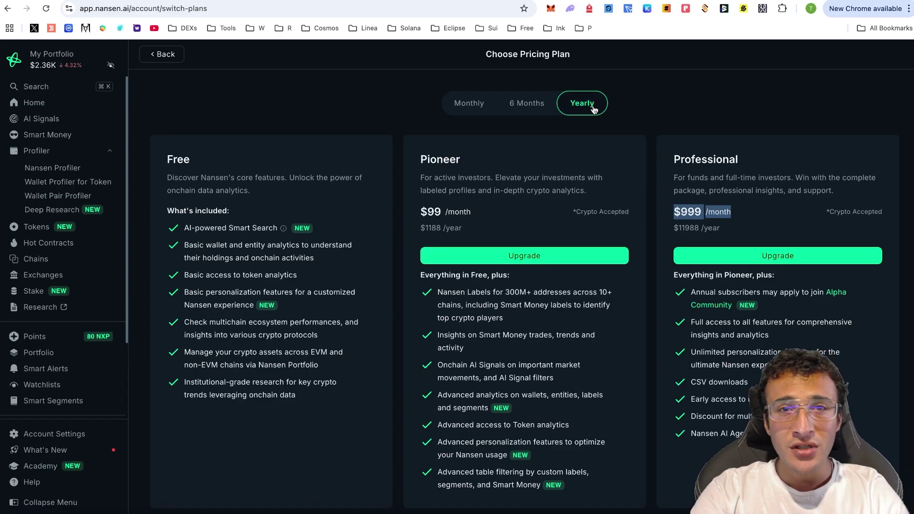
pyautogui.click(603, 208)
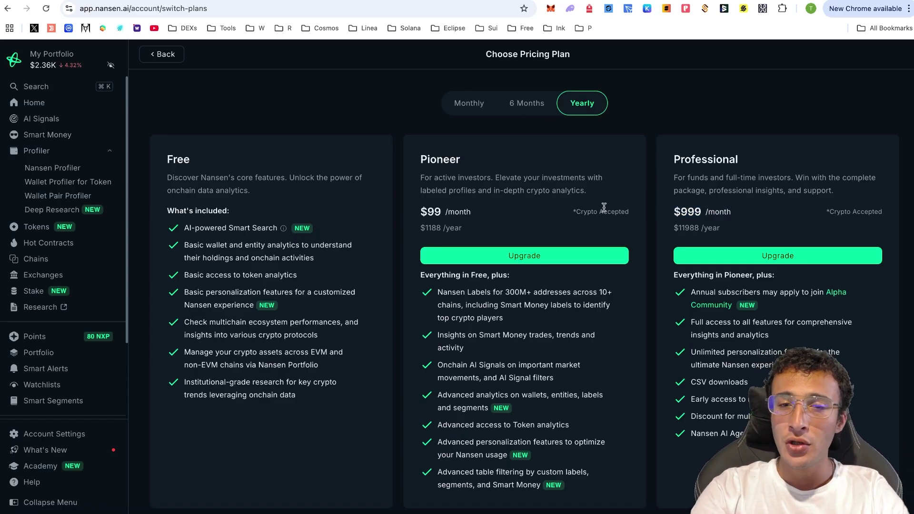
pyautogui.scroll(-2, 604, 207)
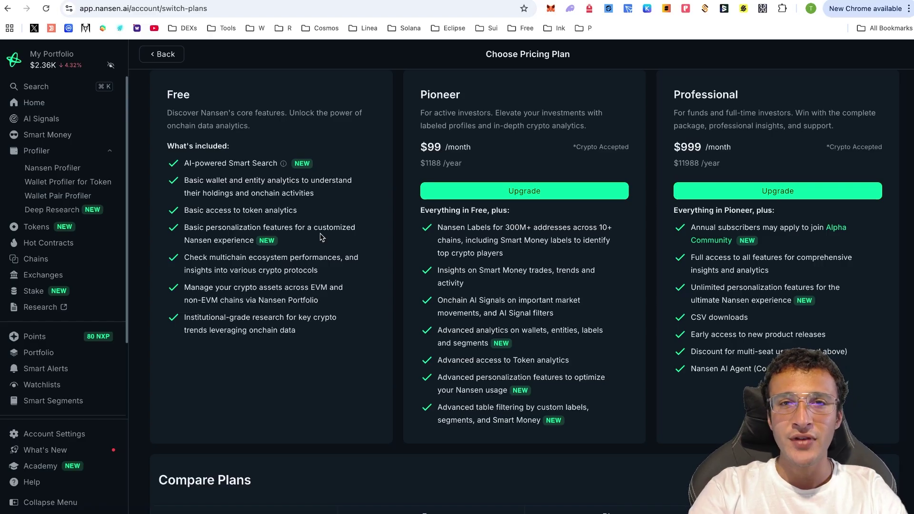
# - Return to Points and reopen the NXP Quests list
pyautogui.click(73, 336)
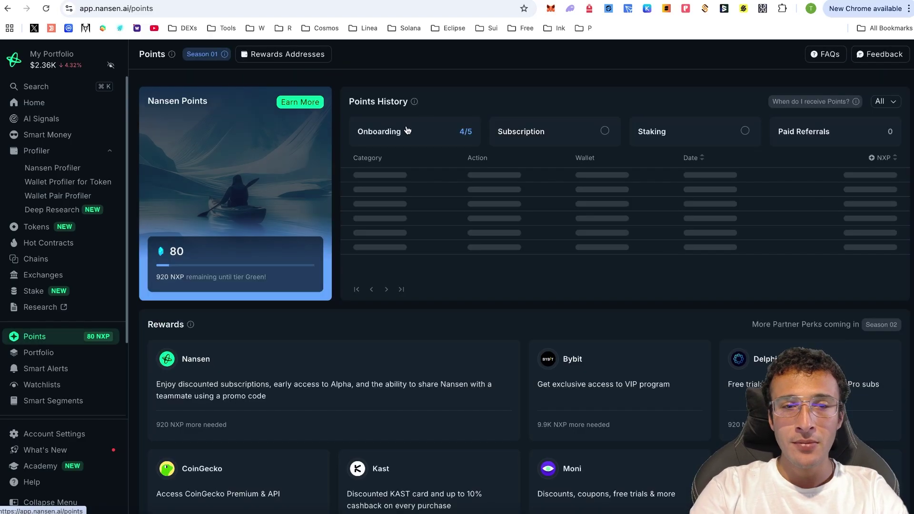
pyautogui.click(307, 102)
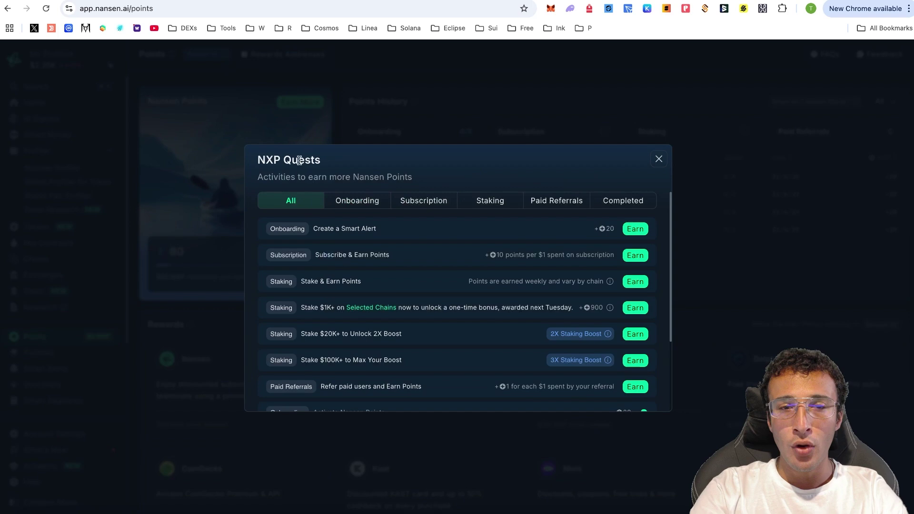
pyautogui.click(301, 126)
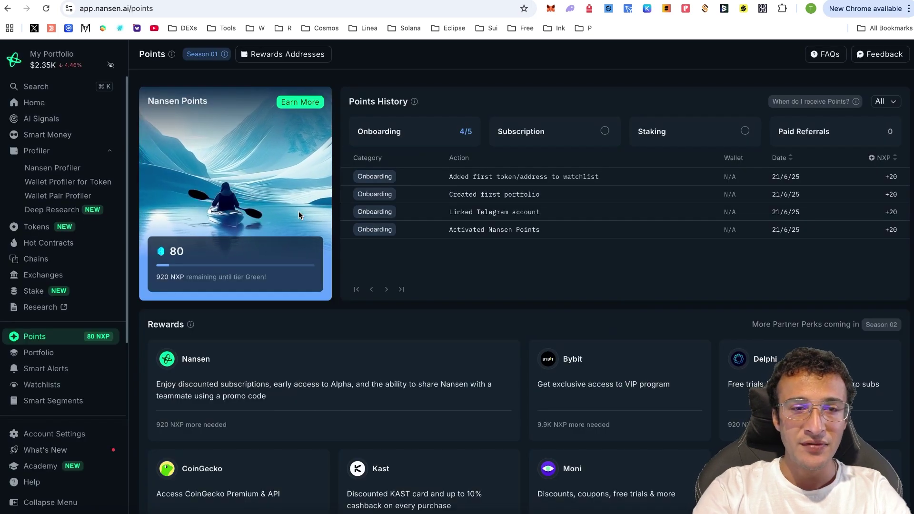
pyautogui.click(298, 103)
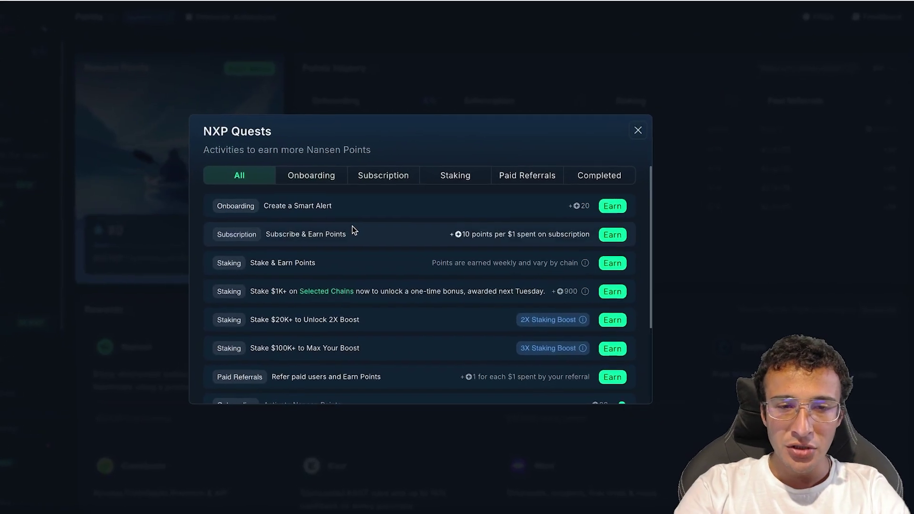
pyautogui.scroll(-3, 350, 227)
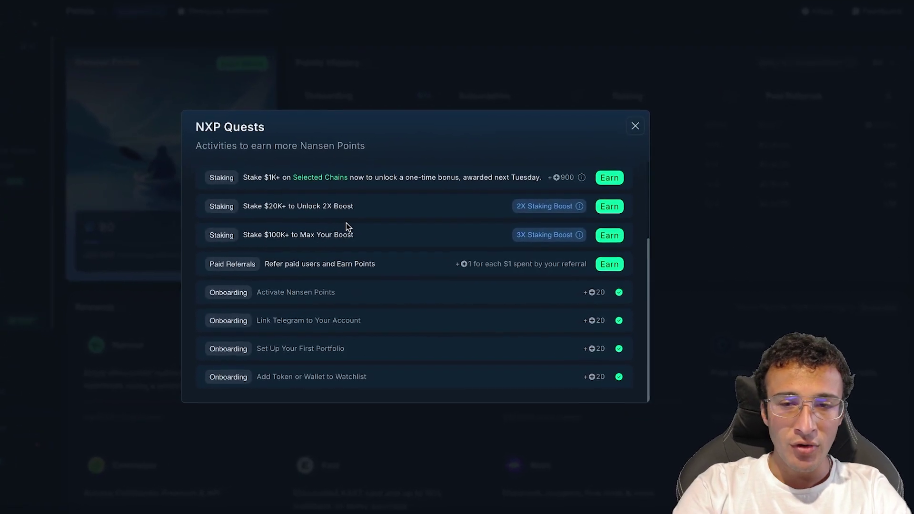
pyautogui.scroll(3, 343, 221)
pyautogui.scroll(1, 341, 220)
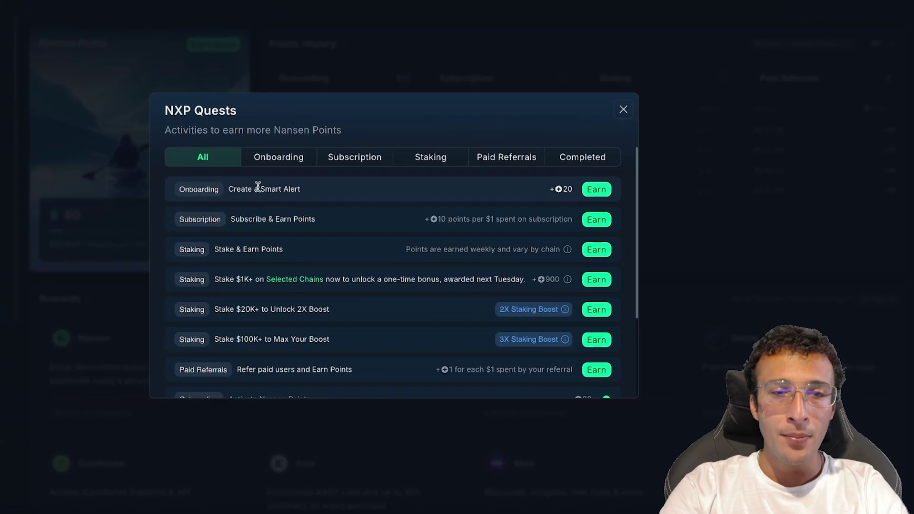
# - Browse the Onboarding, Subscription and Staking quests, then start the Stake & Earn quest
pyautogui.click(286, 161)
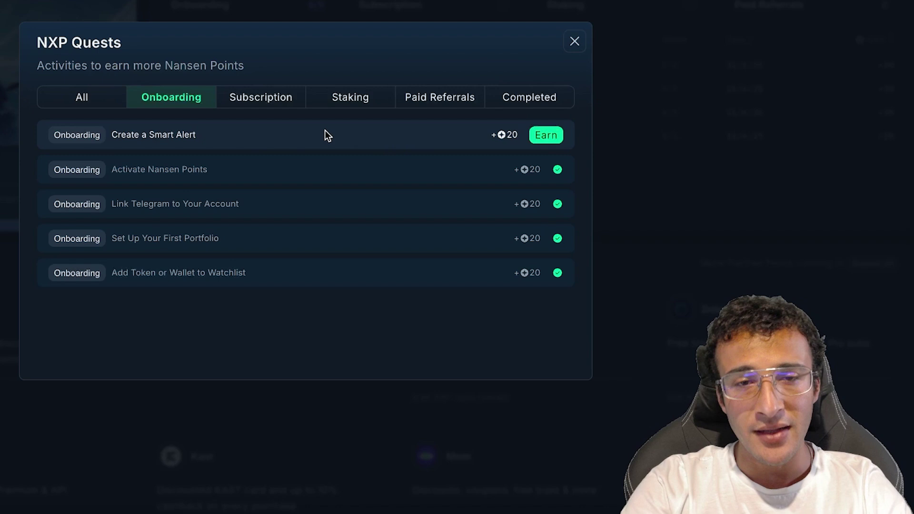
pyautogui.click(257, 108)
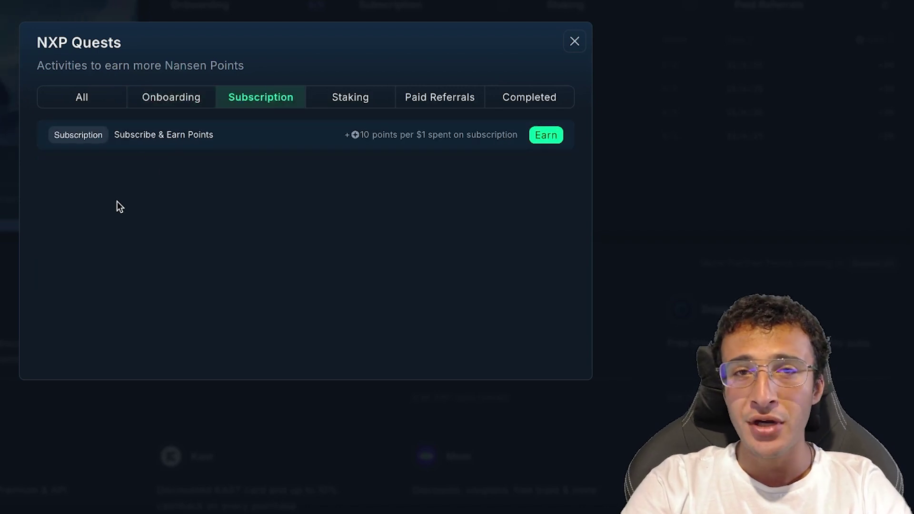
pyautogui.click(351, 113)
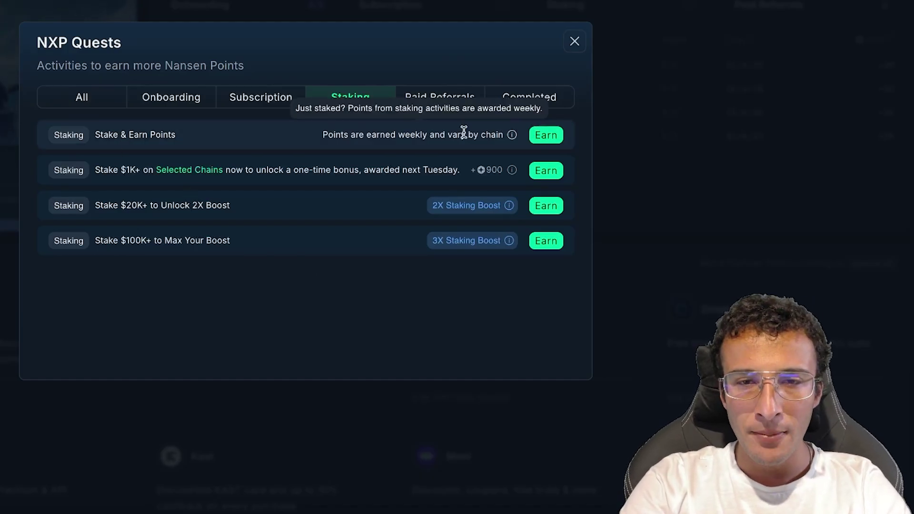
pyautogui.moveTo(413, 135)
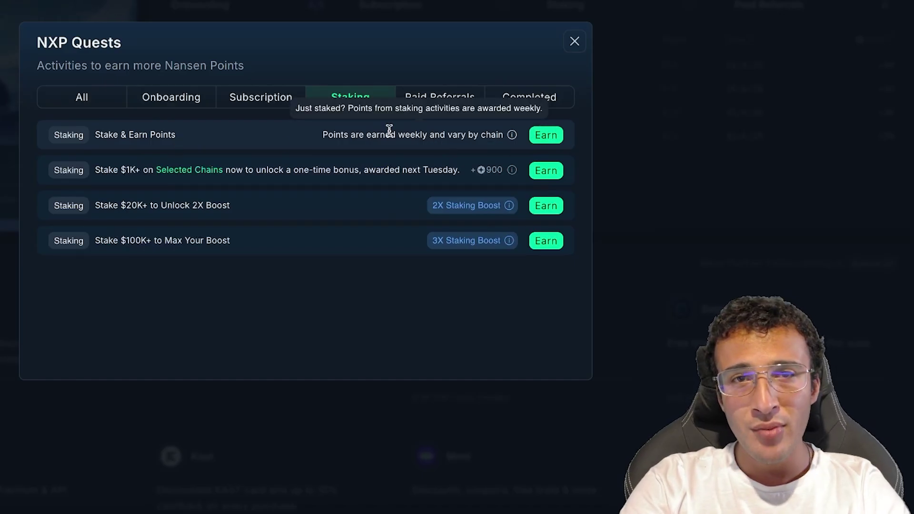
pyautogui.click(551, 142)
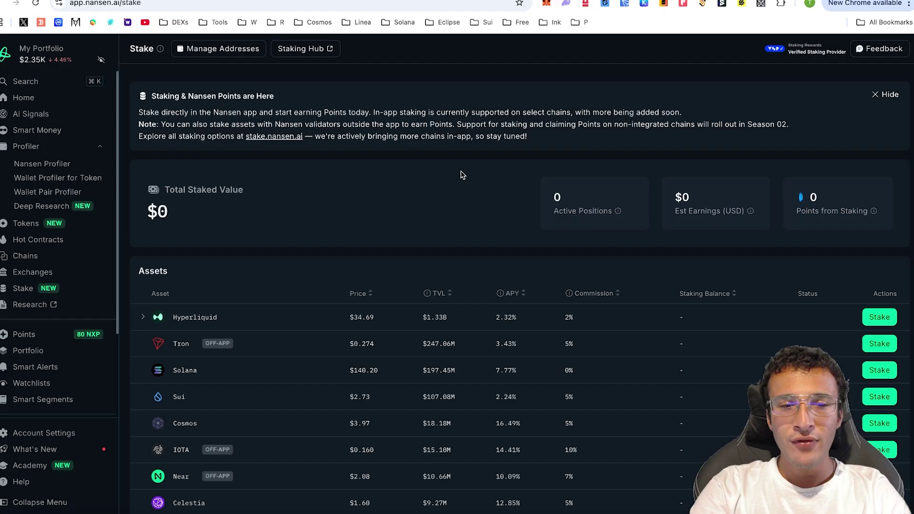
pyautogui.scroll(-2, 493, 206)
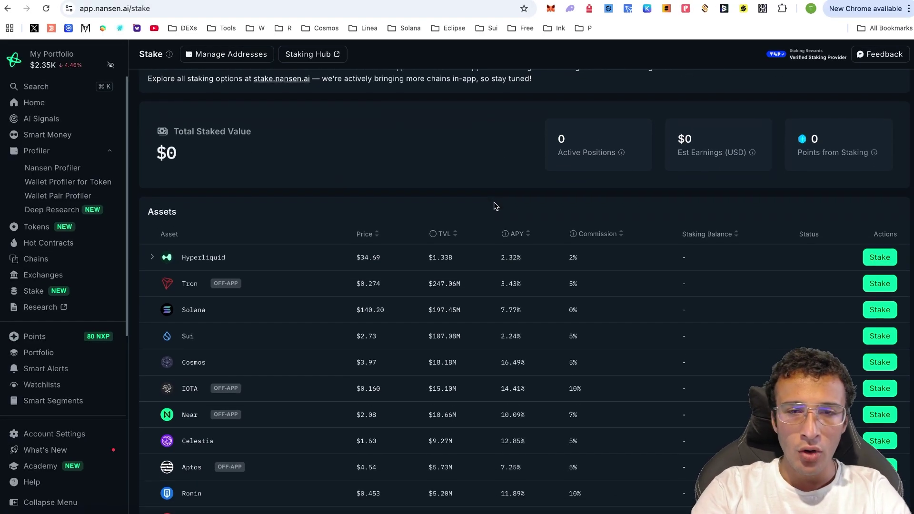
pyautogui.scroll(-1, 493, 202)
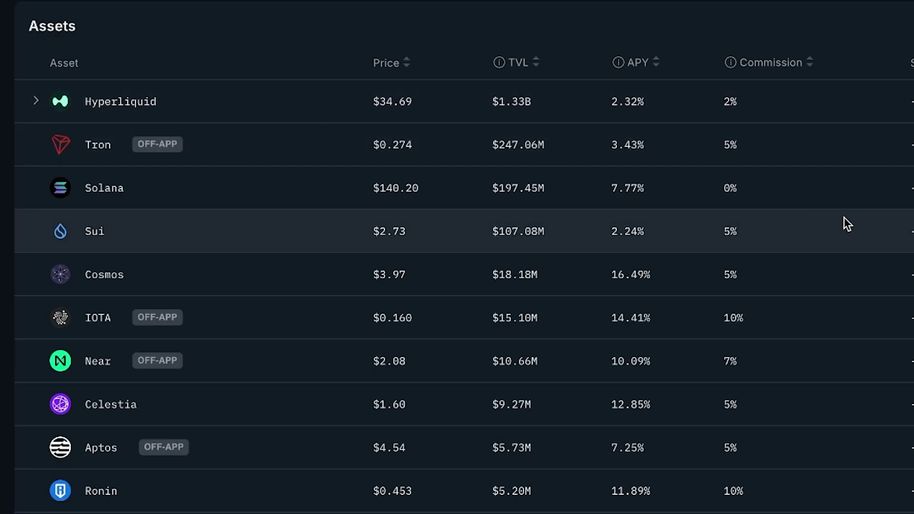
pyautogui.scroll(-3, 843, 218)
pyautogui.scroll(-2, 843, 218)
pyautogui.scroll(-2, 844, 224)
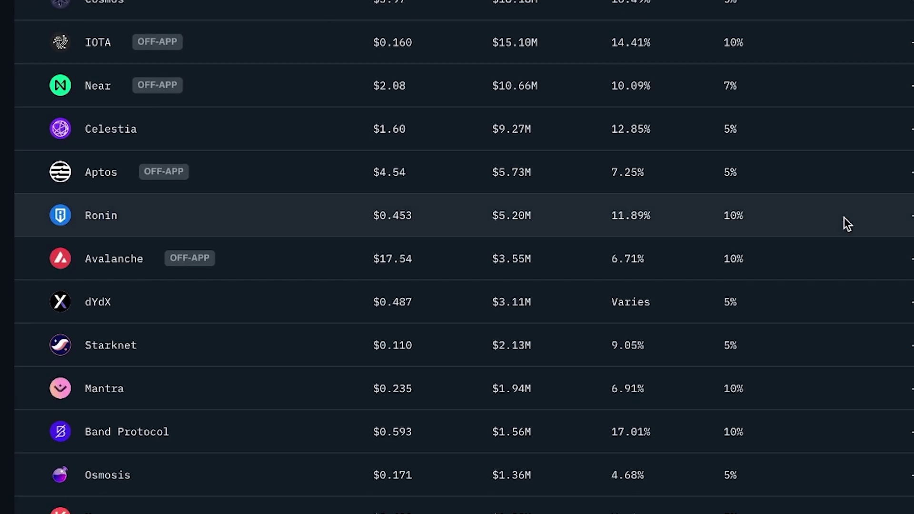
pyautogui.scroll(3, 822, 231)
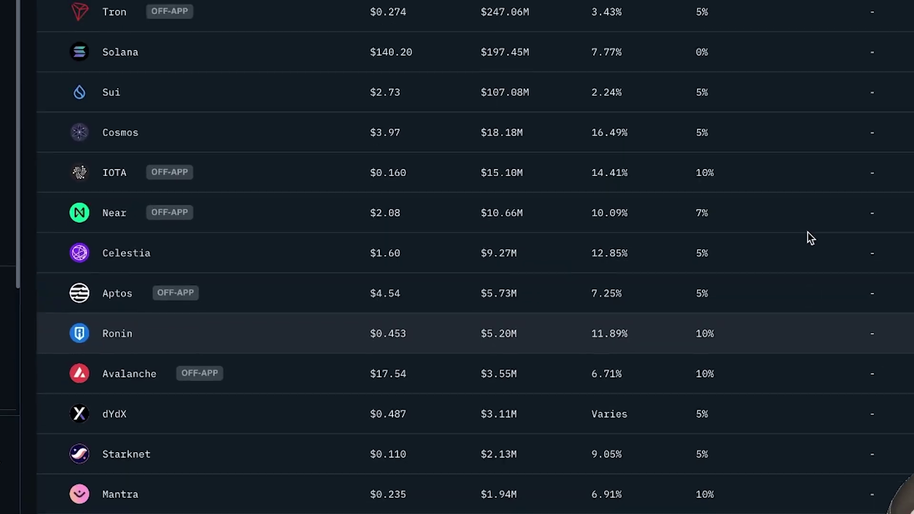
pyautogui.scroll(4, 807, 238)
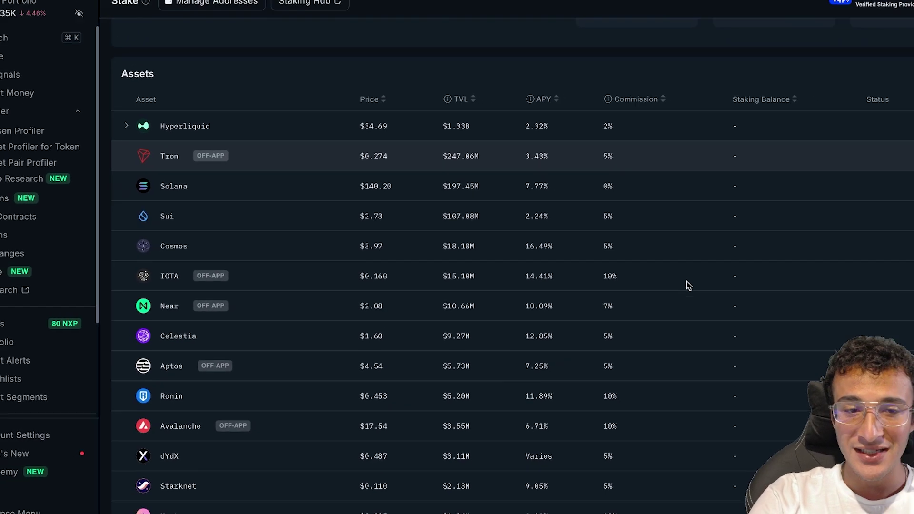
pyautogui.scroll(3, 330, 225)
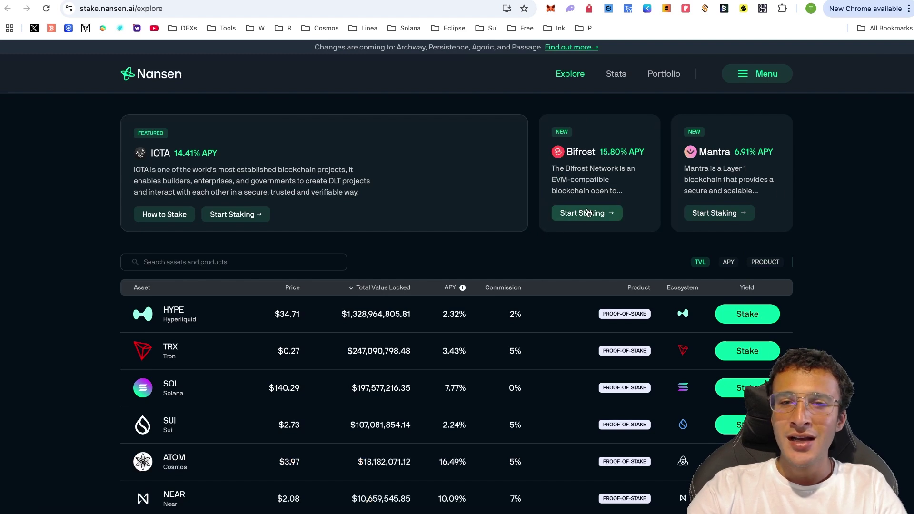
# - Connect a Phantom wallet on the Solana network to the Staking Hub
pyautogui.click(744, 75)
pyautogui.click(734, 116)
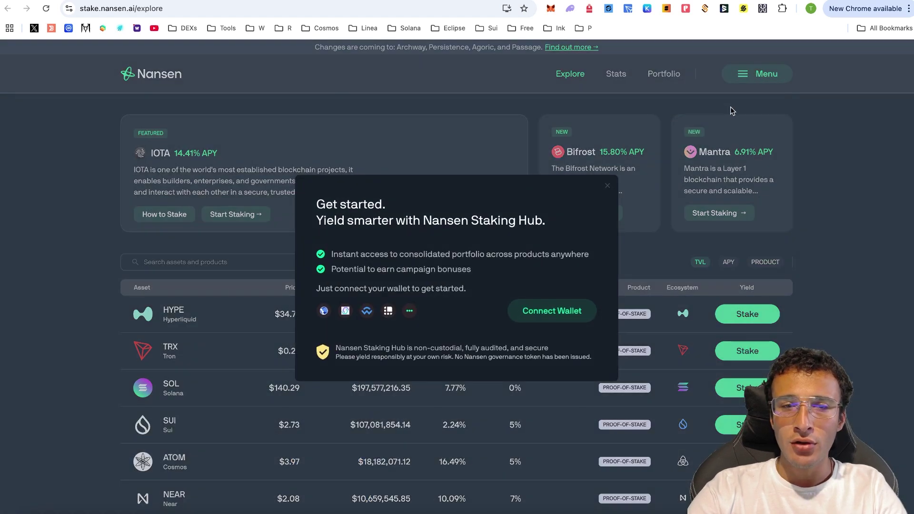
pyautogui.click(539, 311)
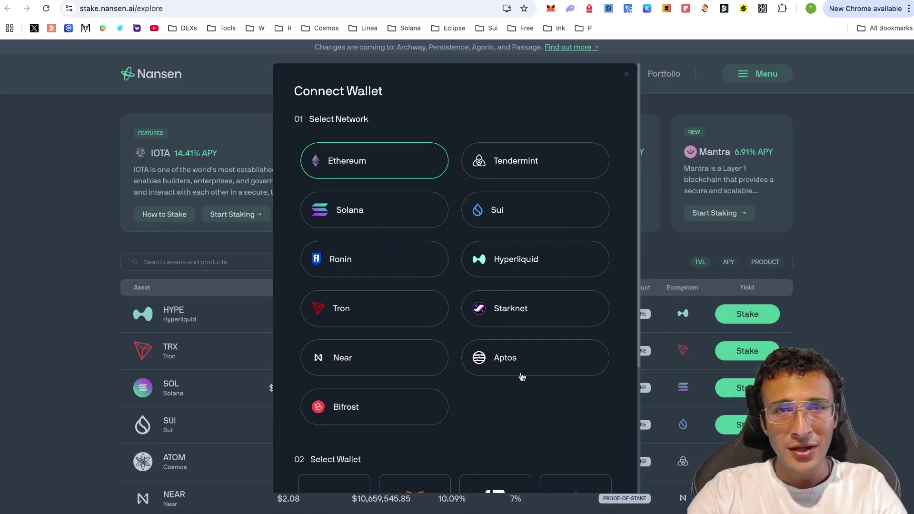
pyautogui.click(390, 224)
pyautogui.scroll(-3, 468, 384)
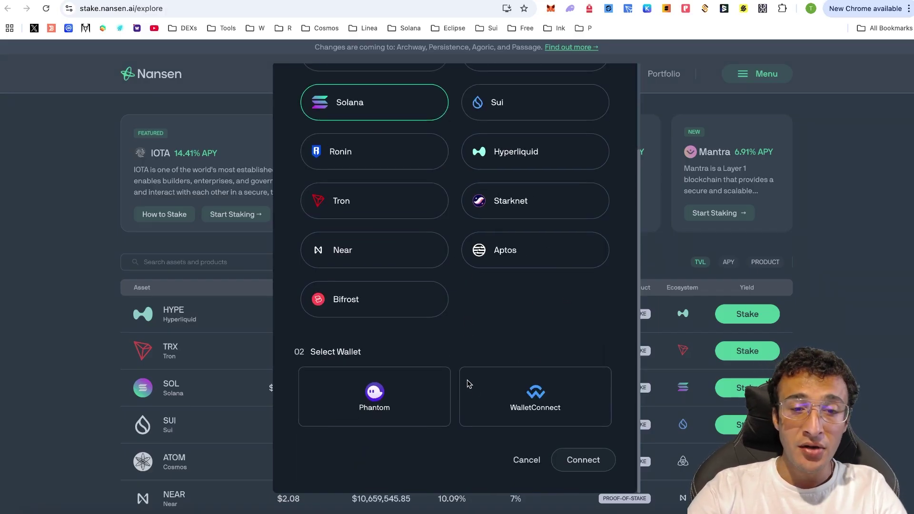
pyautogui.click(387, 416)
pyautogui.click(583, 462)
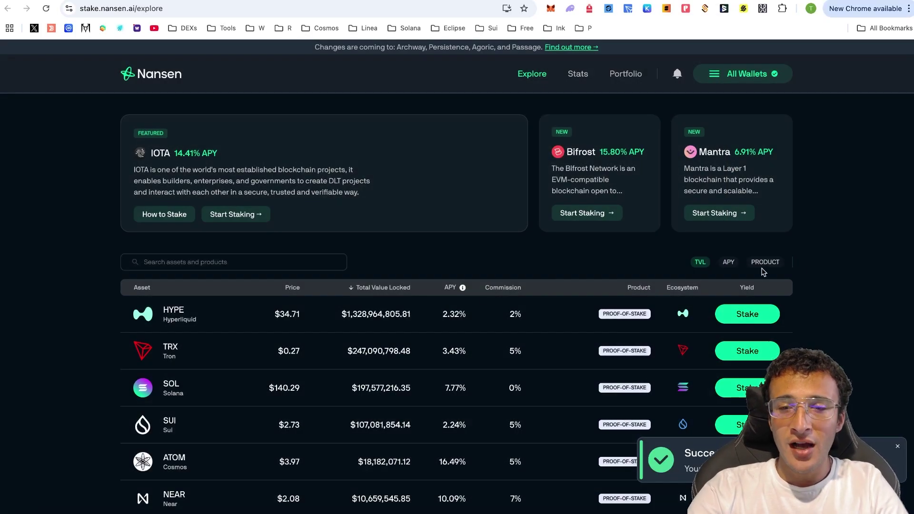
pyautogui.scroll(-3, 811, 270)
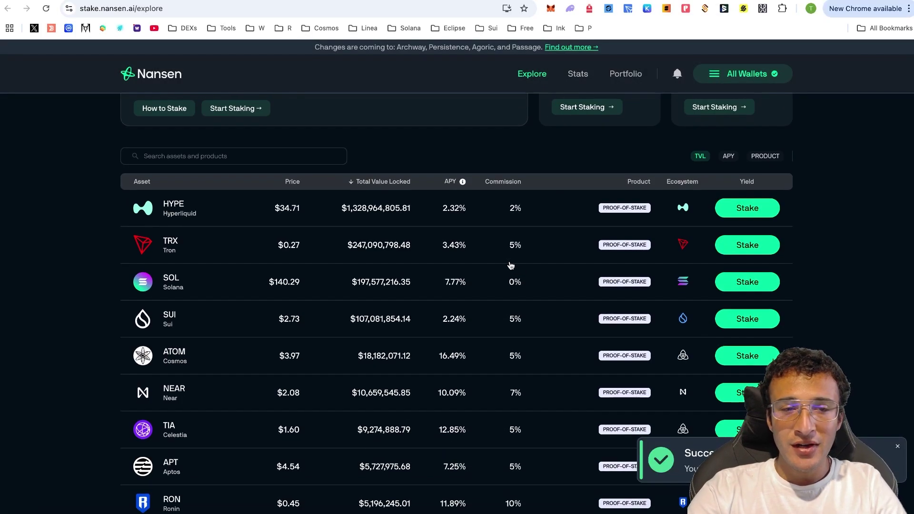
# - Check the 1.362885 SOL balance on the Solana staking page and in Phantom
pyautogui.click(748, 283)
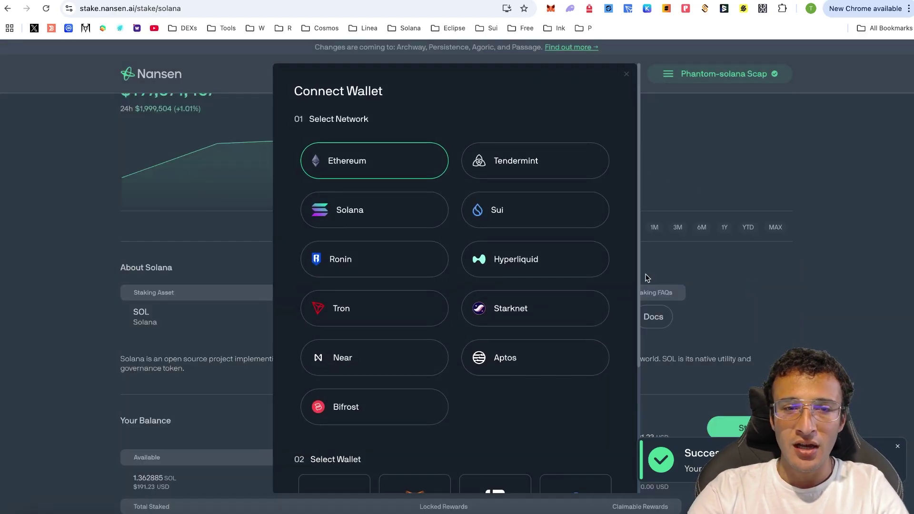
pyautogui.click(796, 180)
pyautogui.scroll(-3, 797, 181)
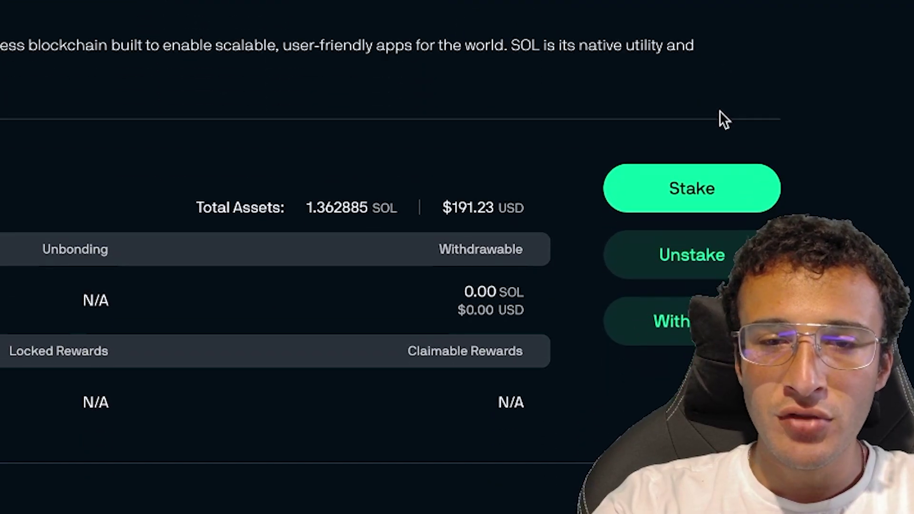
pyautogui.scroll(-3, 718, 114)
pyautogui.scroll(-1, 719, 113)
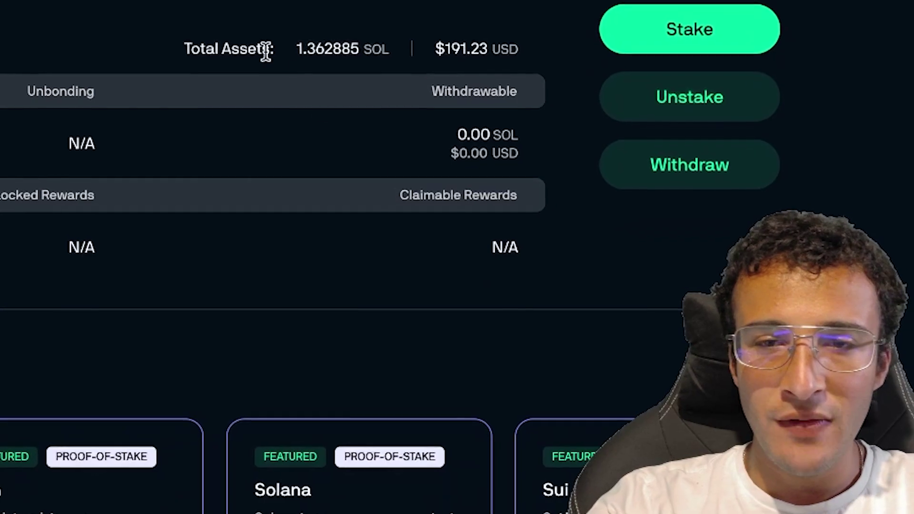
pyautogui.moveTo(292, 41); pyautogui.dragTo(359, 42)
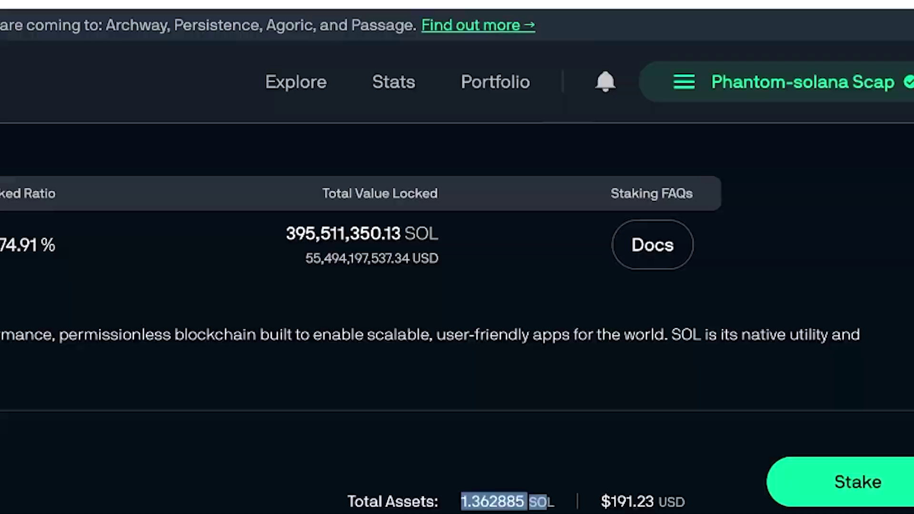
pyautogui.click(510, 16)
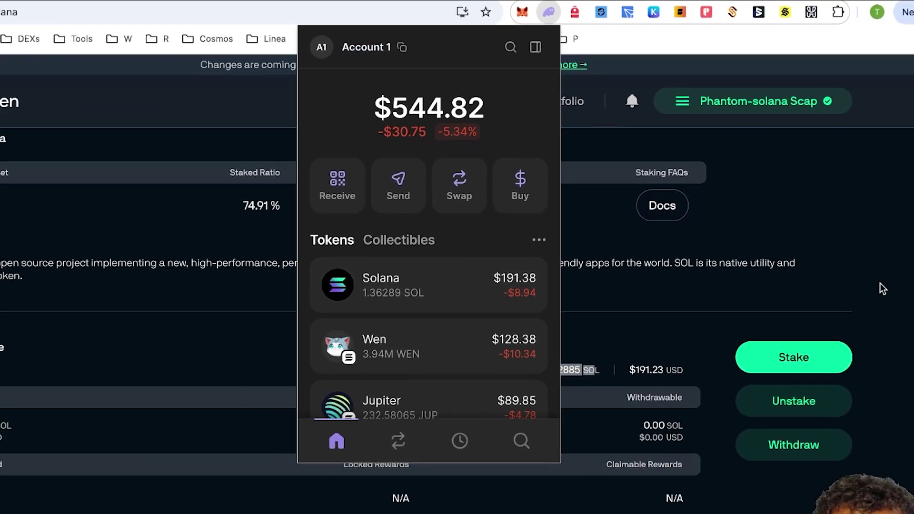
pyautogui.click(835, 239)
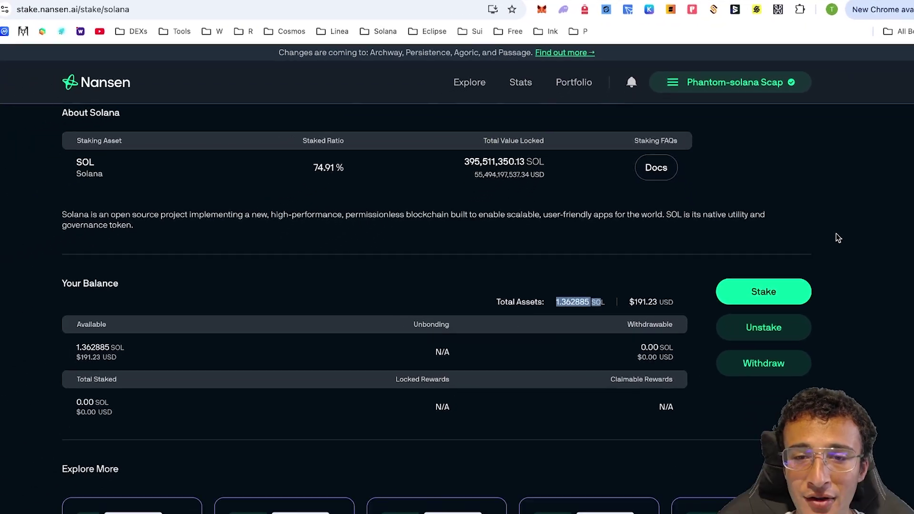
pyautogui.click(550, 360)
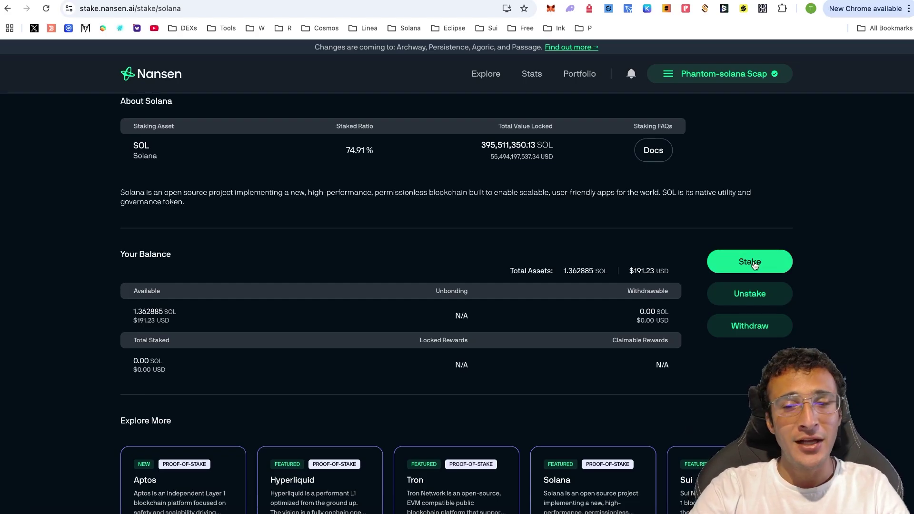
# - Stake 0.08 SOL and approve the transaction in Phantom
pyautogui.click(754, 269)
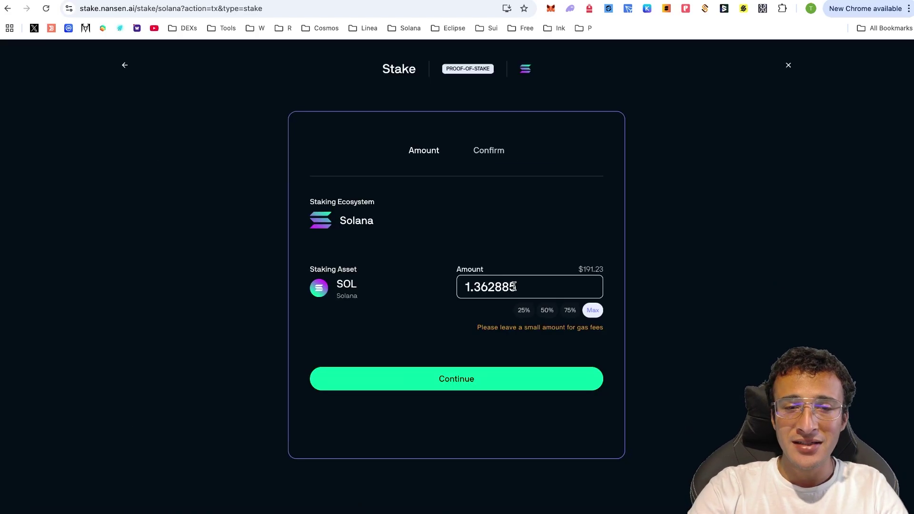
pyautogui.moveTo(521, 285); pyautogui.dragTo(397, 269)
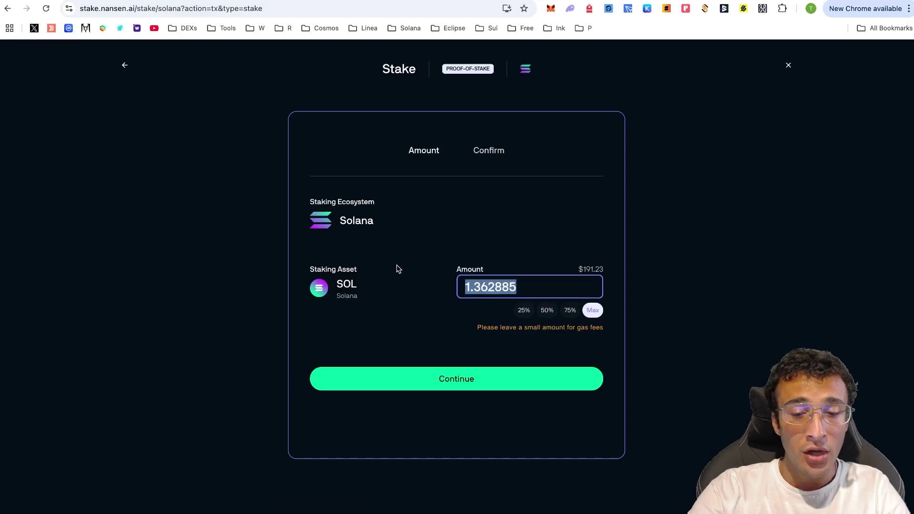
pyautogui.write('0')
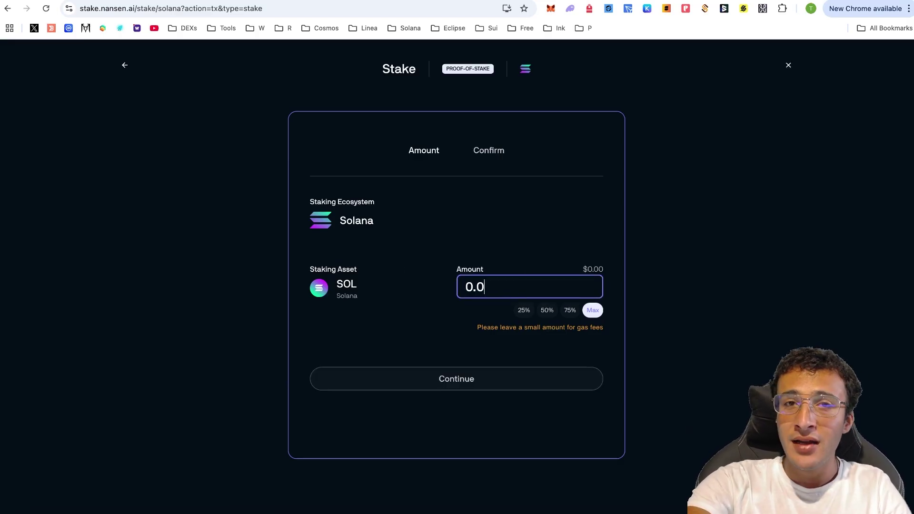
pyautogui.write('8')
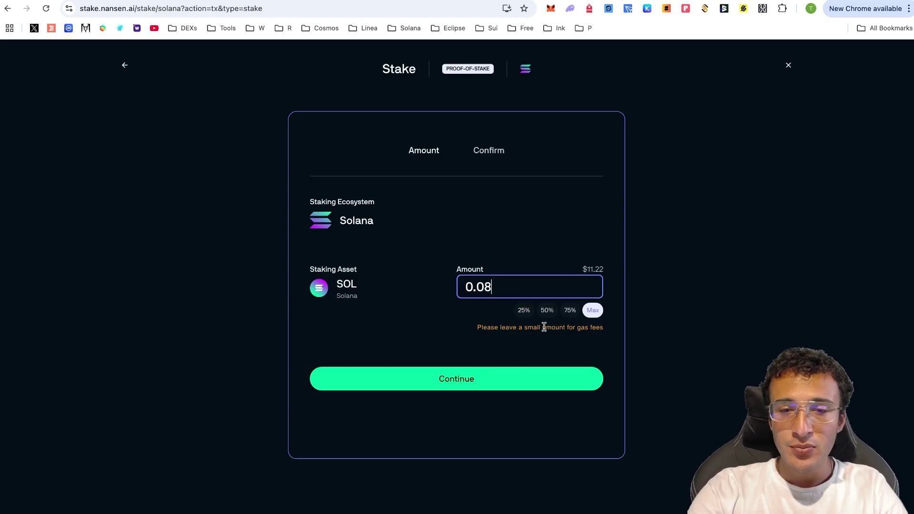
pyautogui.click(464, 387)
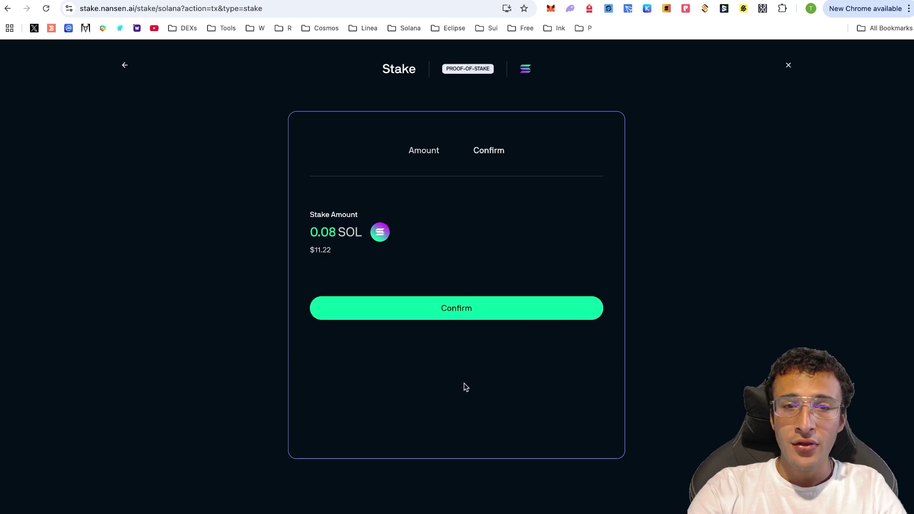
pyautogui.click(484, 314)
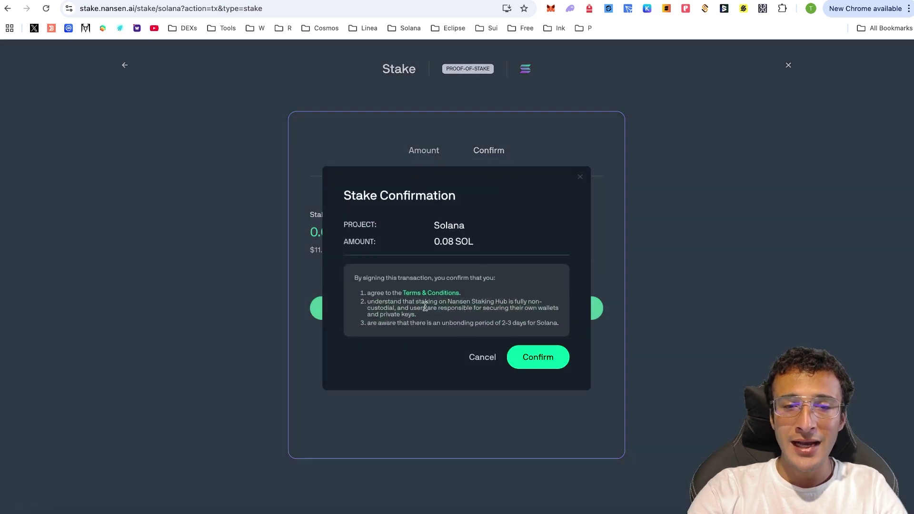
pyautogui.click(538, 356)
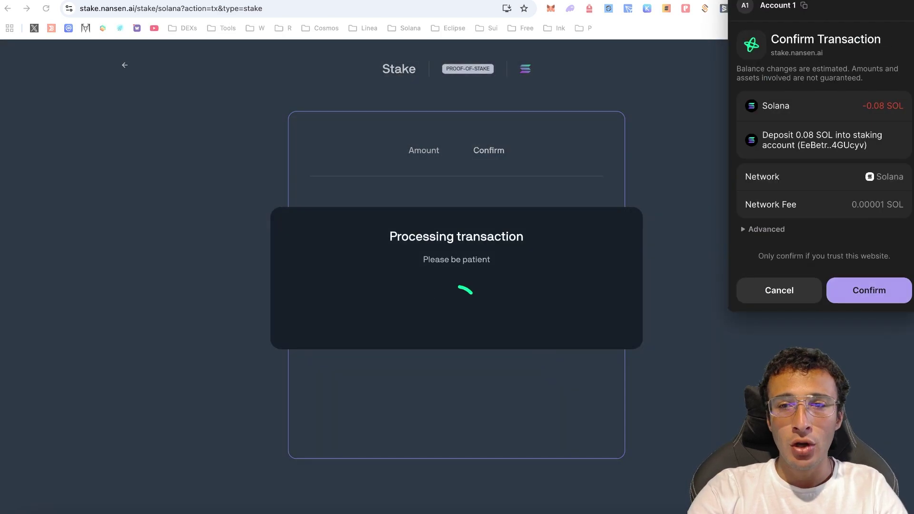
pyautogui.click(886, 291)
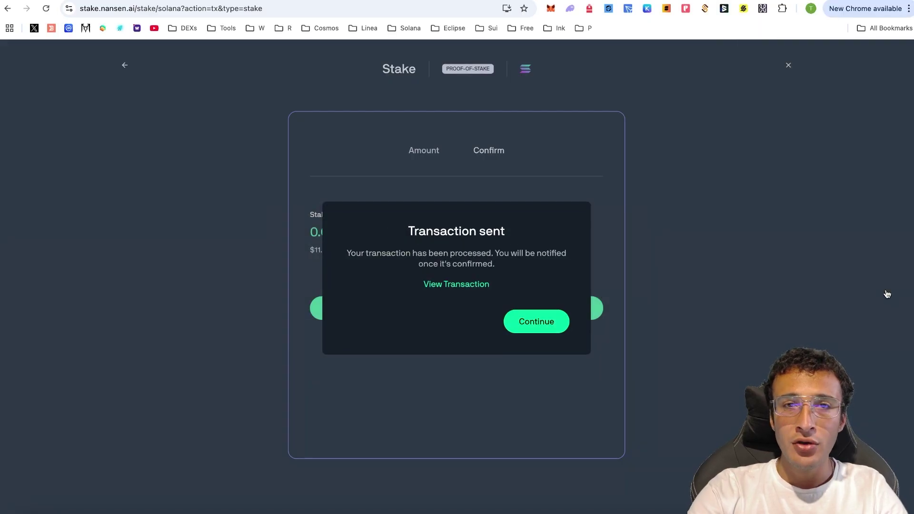
pyautogui.click(556, 320)
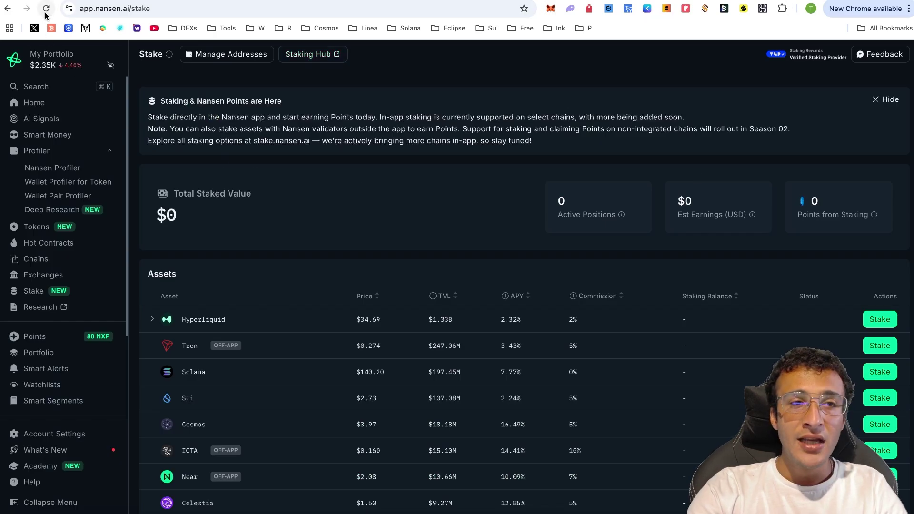
pyautogui.scroll(-1, 402, 196)
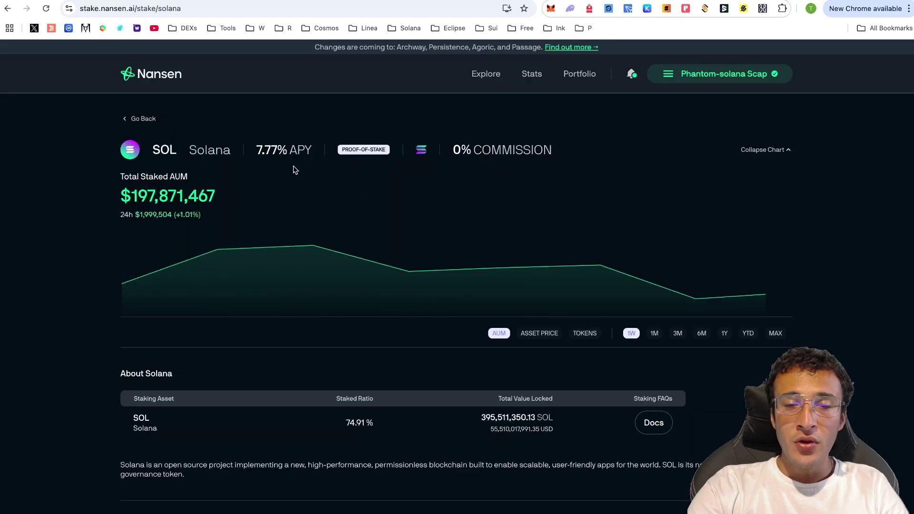
pyautogui.scroll(-1, 800, 244)
pyautogui.scroll(-2, 802, 245)
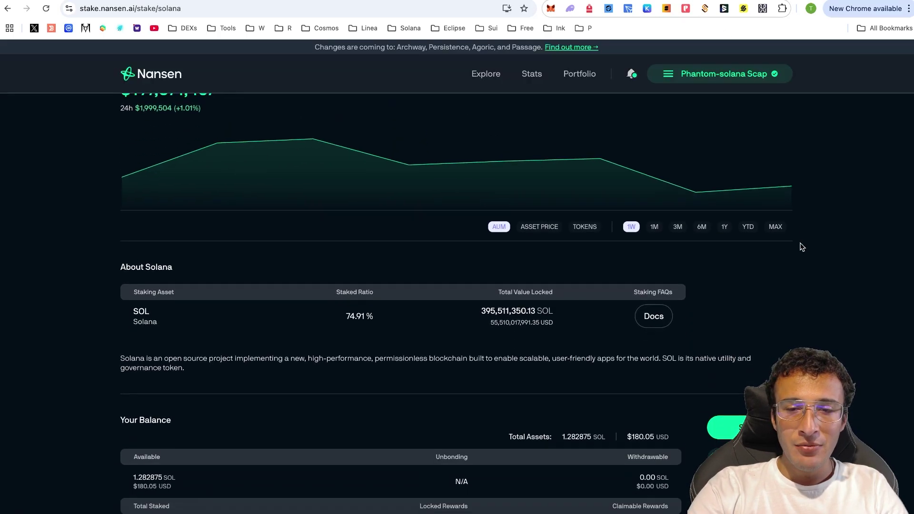
pyautogui.scroll(-2, 801, 247)
pyautogui.scroll(-1, 802, 247)
pyautogui.scroll(-1, 801, 247)
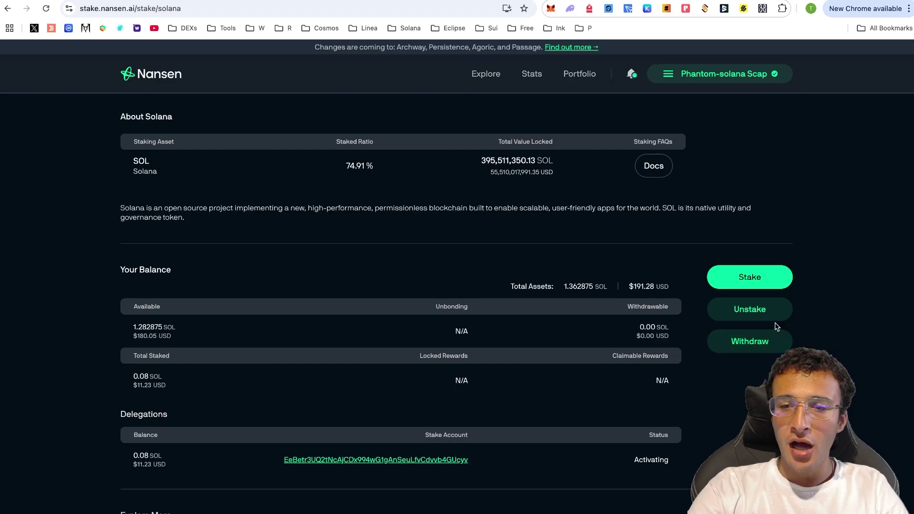
pyautogui.scroll(5, 820, 331)
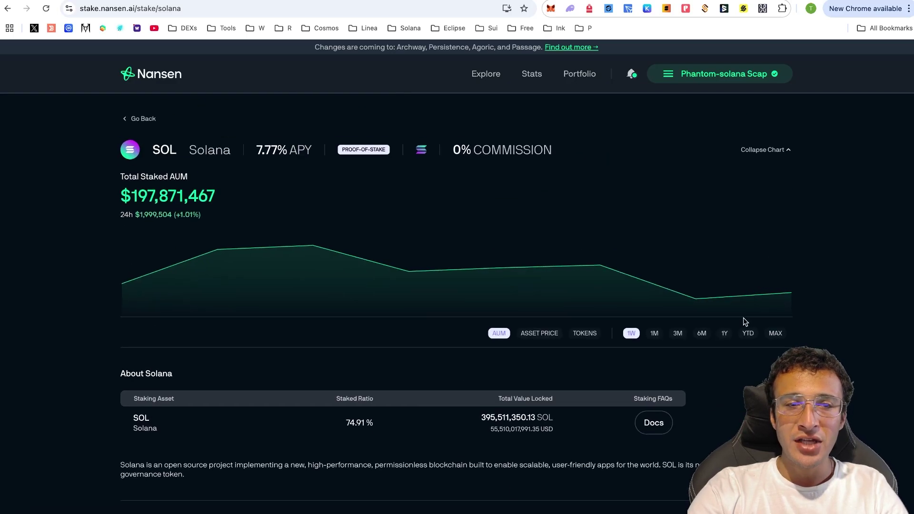
# - Go back to the staking overview in the Nansen app
pyautogui.click(629, 3)
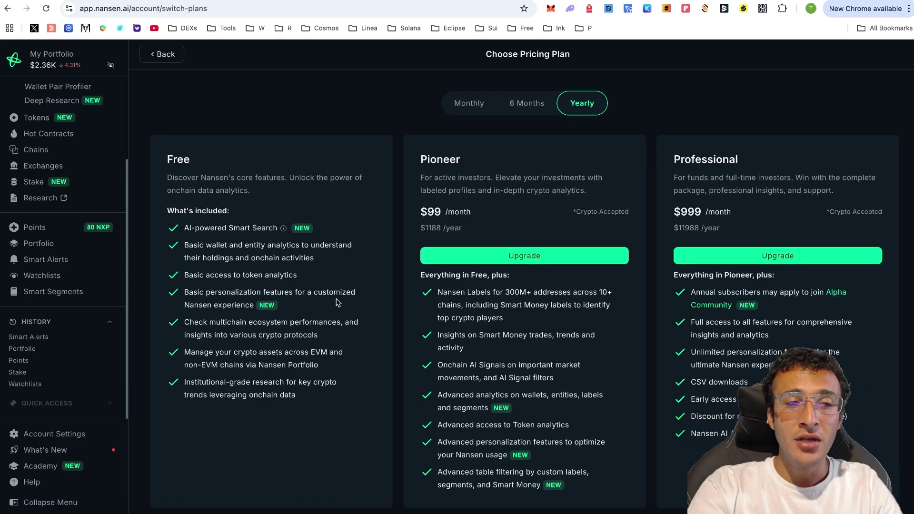
# - View Points (80 NXP) and browse the Staking and Paid Referrals NXP quests
pyautogui.click(54, 179)
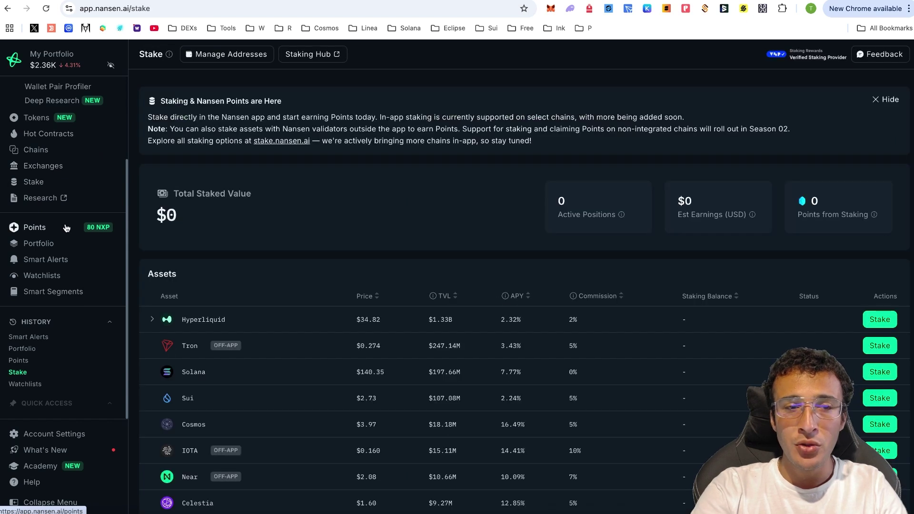
pyautogui.click(65, 227)
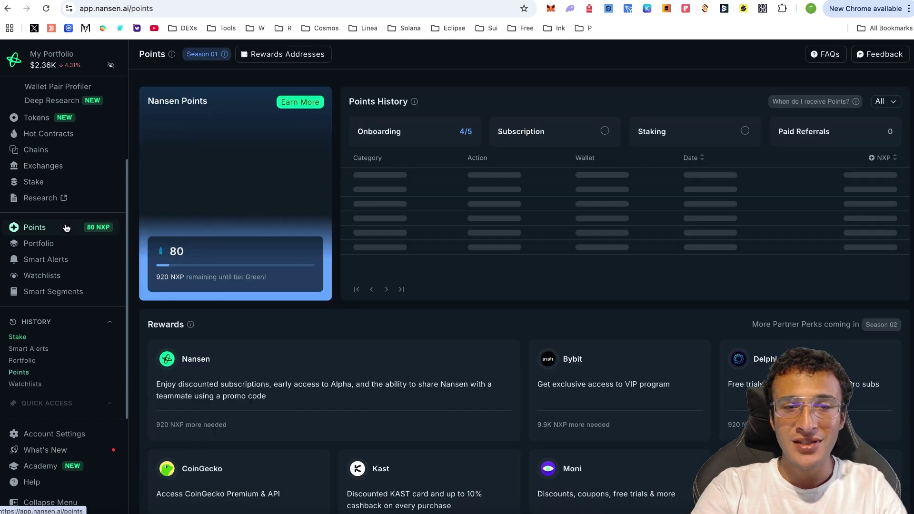
pyautogui.click(289, 103)
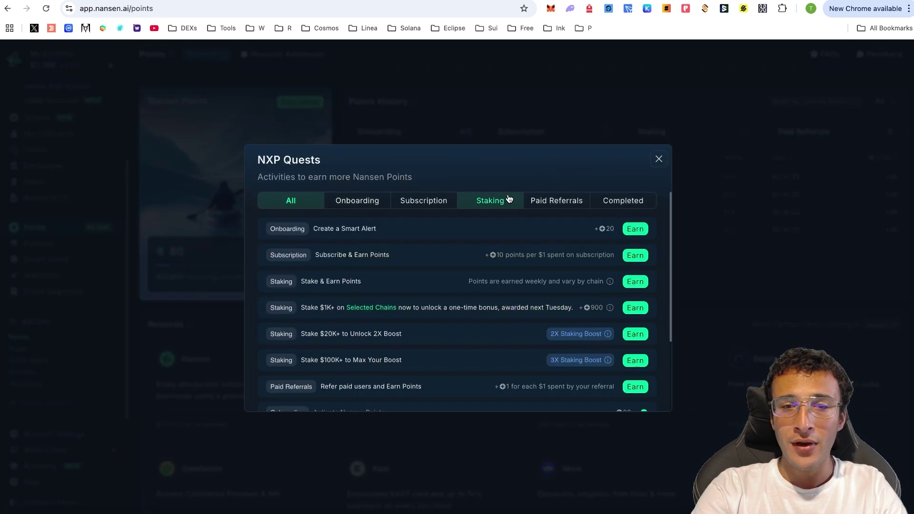
pyautogui.click(497, 202)
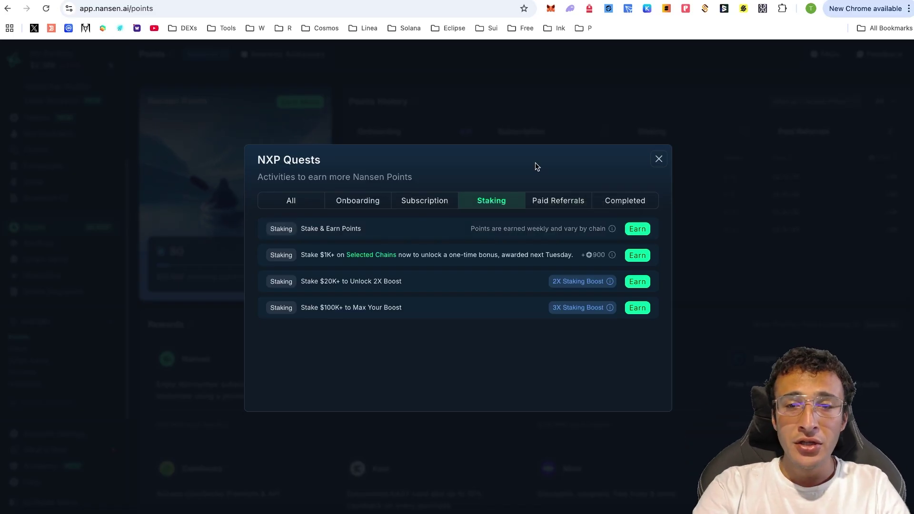
pyautogui.click(540, 203)
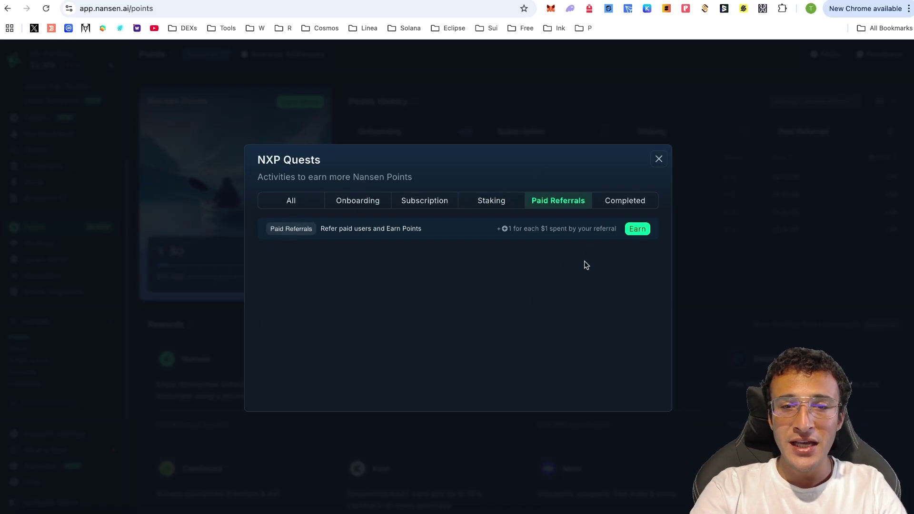
pyautogui.click(708, 240)
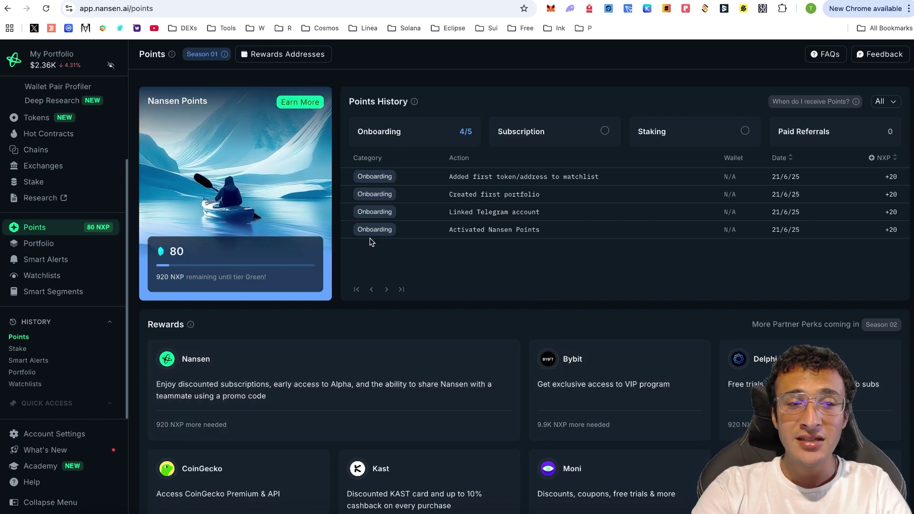
# - Visit the Tokens, Hot Contracts, Smart Money and AI Signals pages, then return Home
pyautogui.click(61, 123)
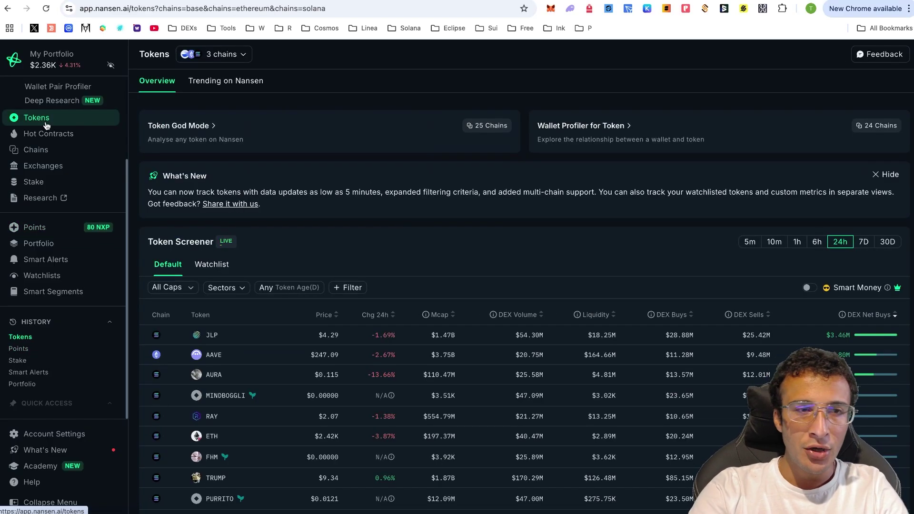
pyautogui.scroll(3, 44, 131)
pyautogui.click(75, 241)
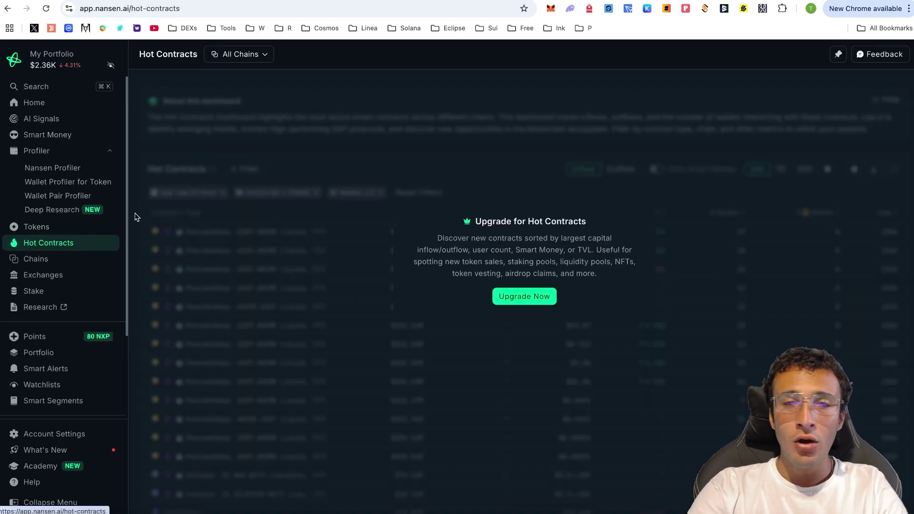
pyautogui.click(48, 134)
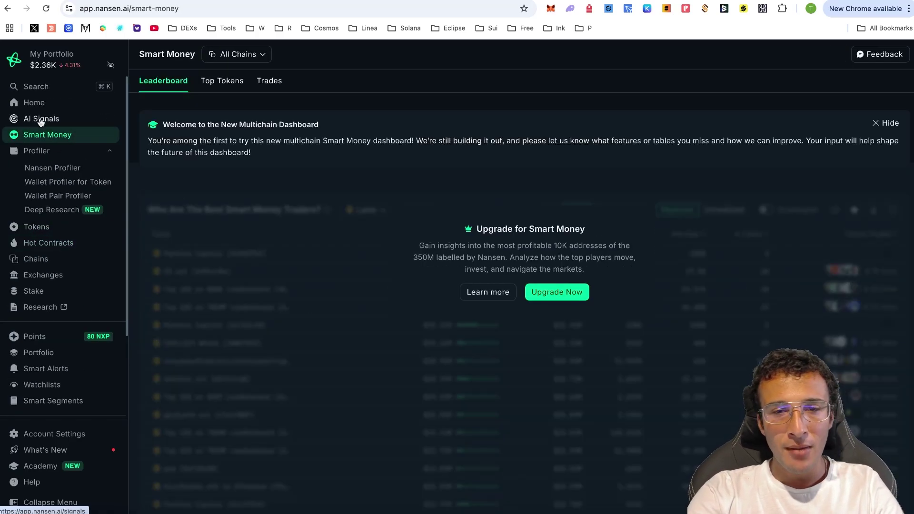
pyautogui.click(41, 118)
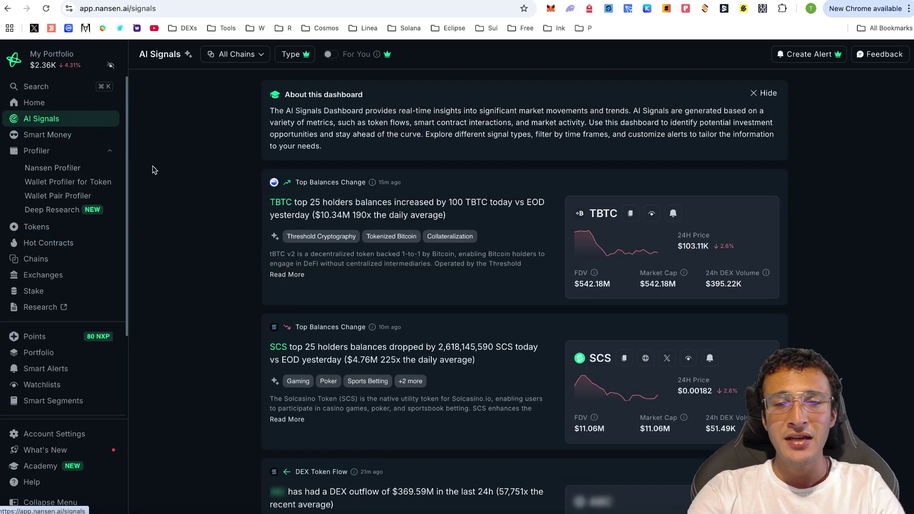
pyautogui.click(34, 103)
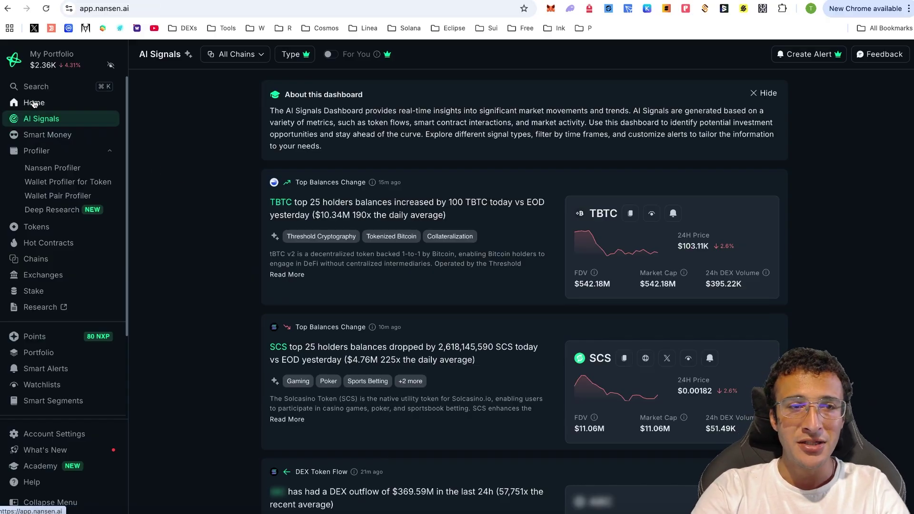